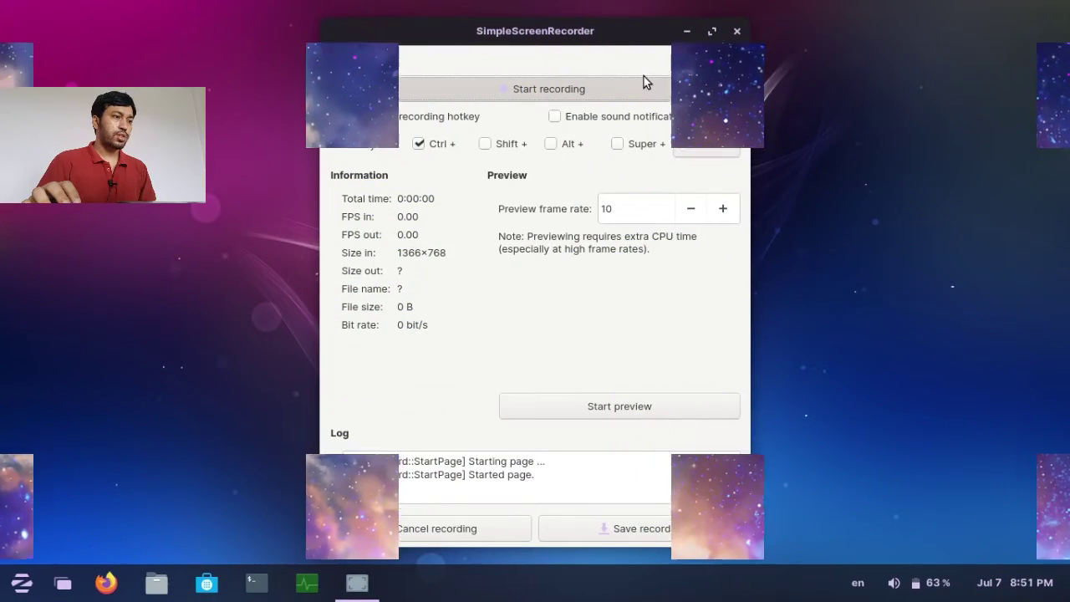
Step: Start the recording and set the darker snowy mountain picture as the desktop wallpaper
left_click(644, 81)
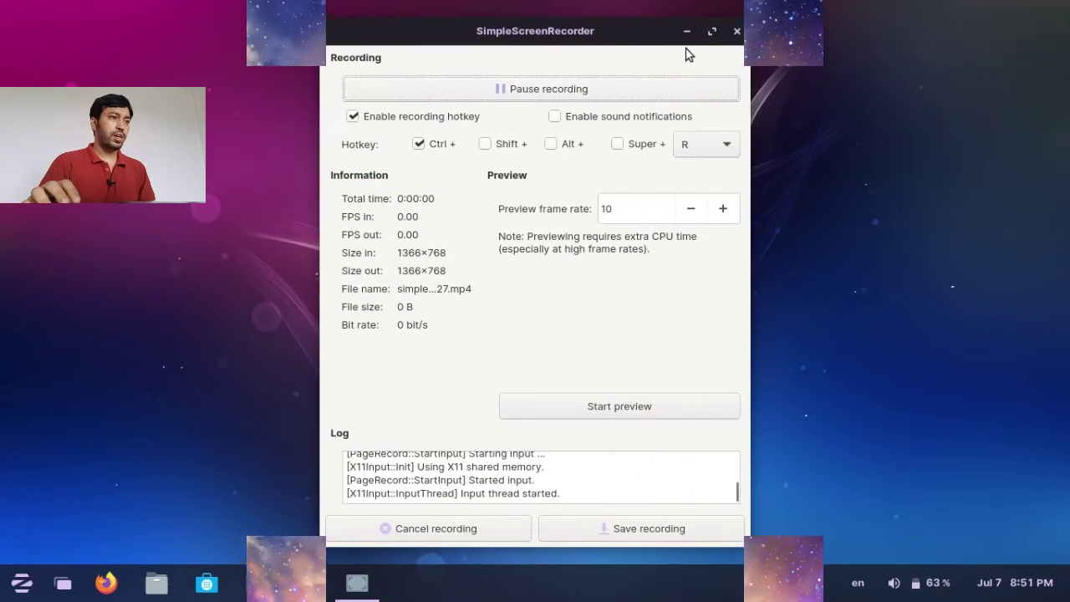
left_click(686, 30)
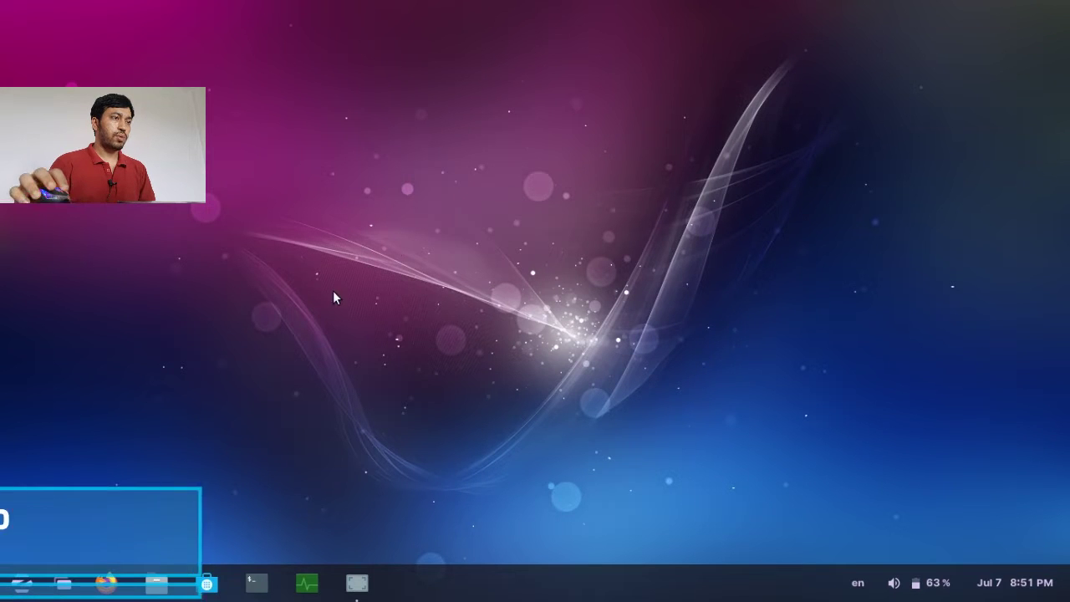
right_click(324, 148)
left_click(413, 300)
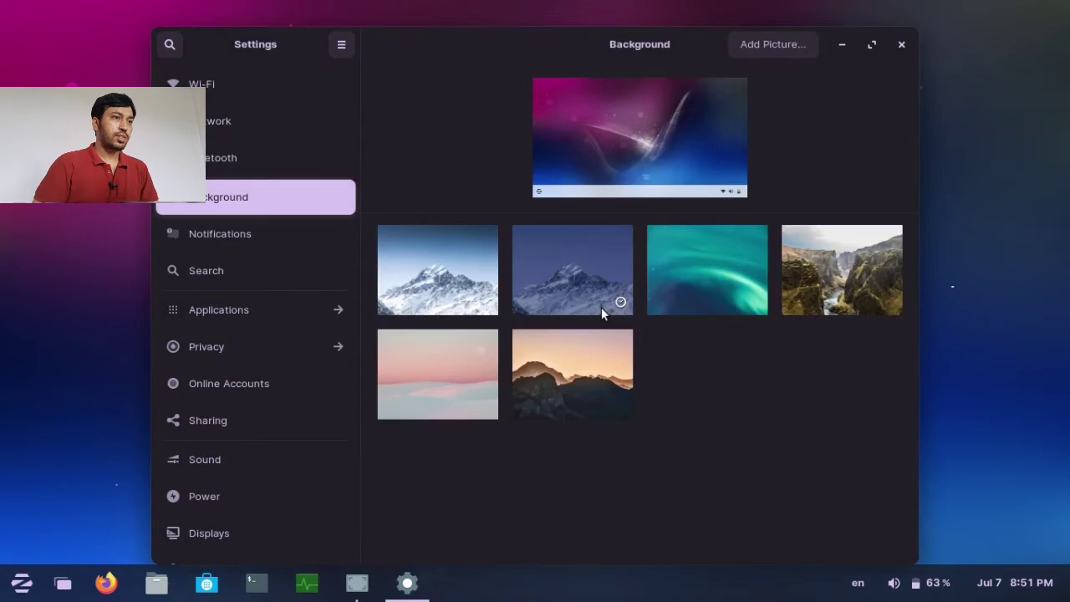
left_click(540, 274)
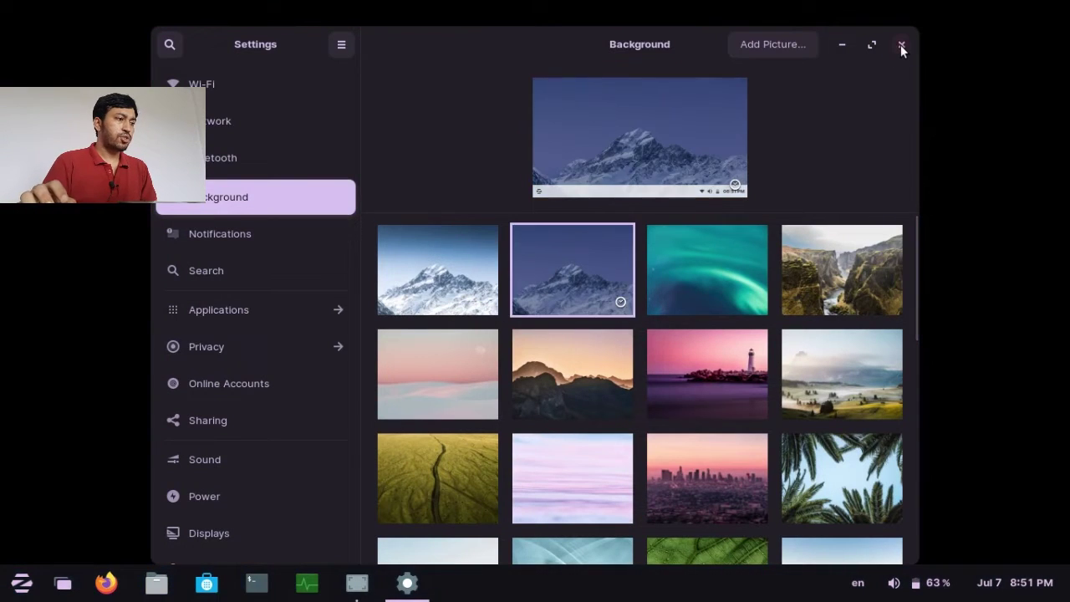
left_click(900, 44)
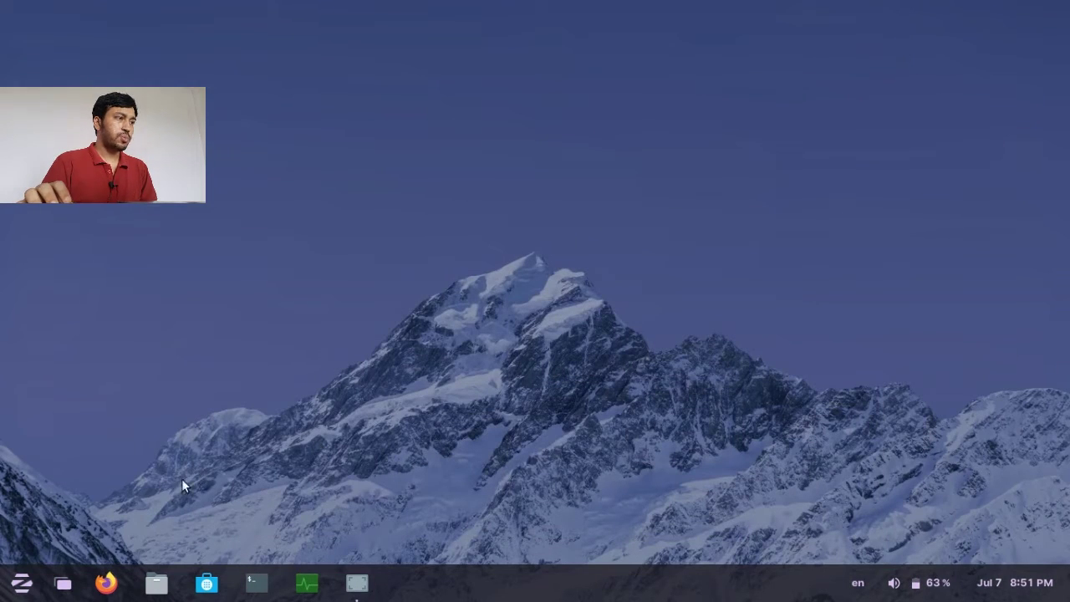
Step: Launch Settings from the Zorin menu, maximize it, and show the Wi-Fi networks page
left_click(22, 586)
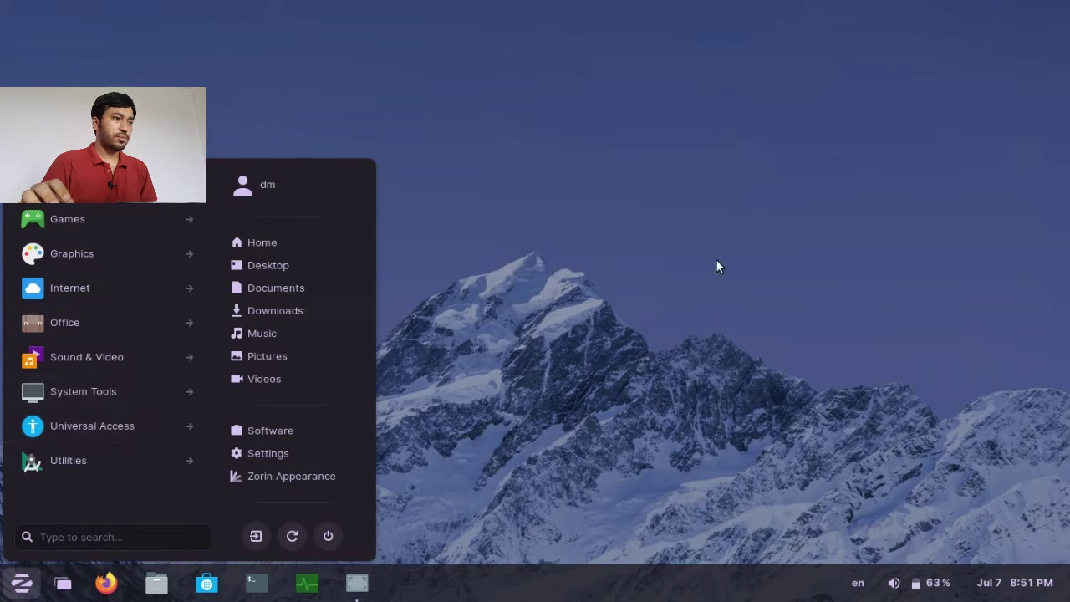
left_click(281, 456)
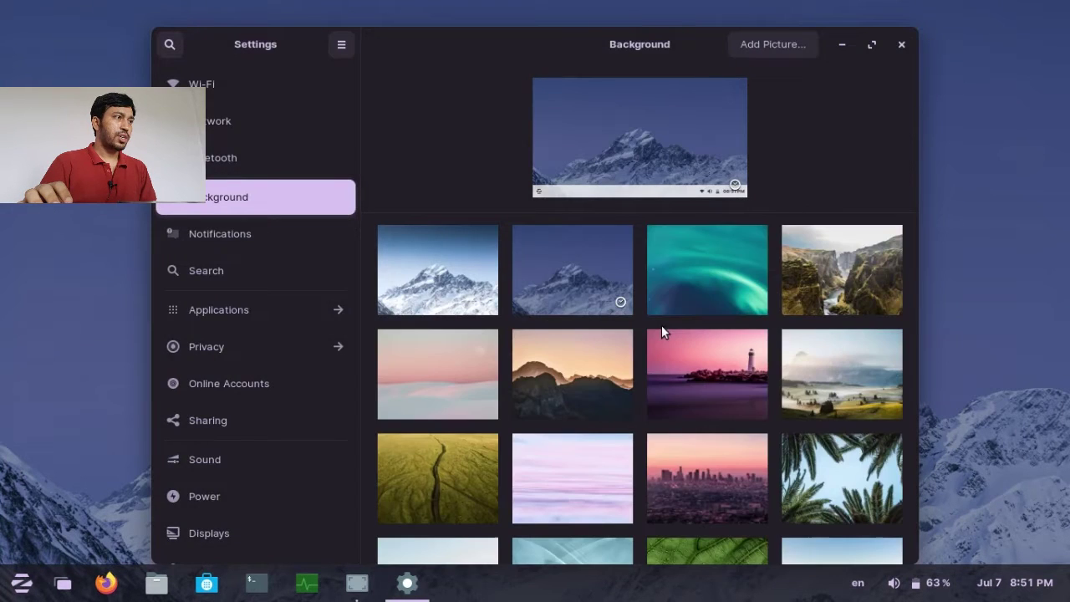
left_click(872, 43)
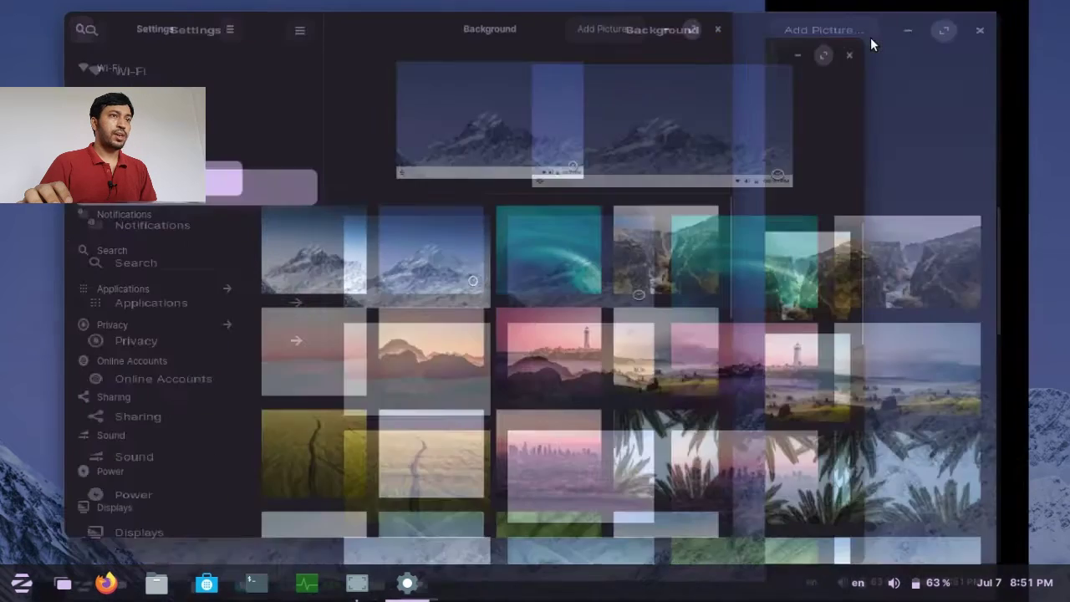
left_click(103, 57)
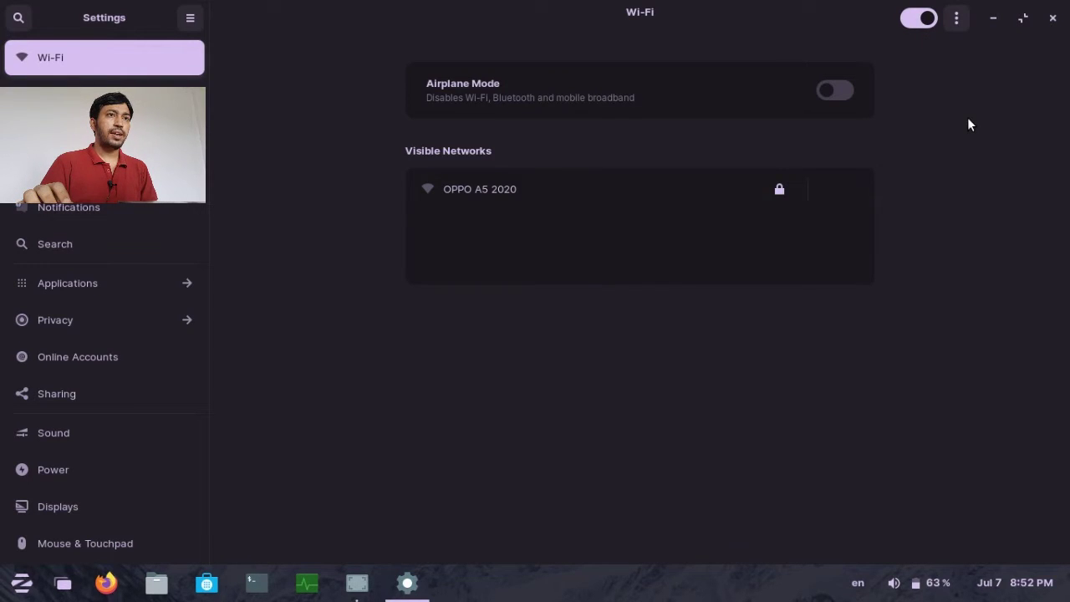
Step: Set up a Wi-Fi hotspot named DMSetup with an 8-character password
left_click(959, 23)
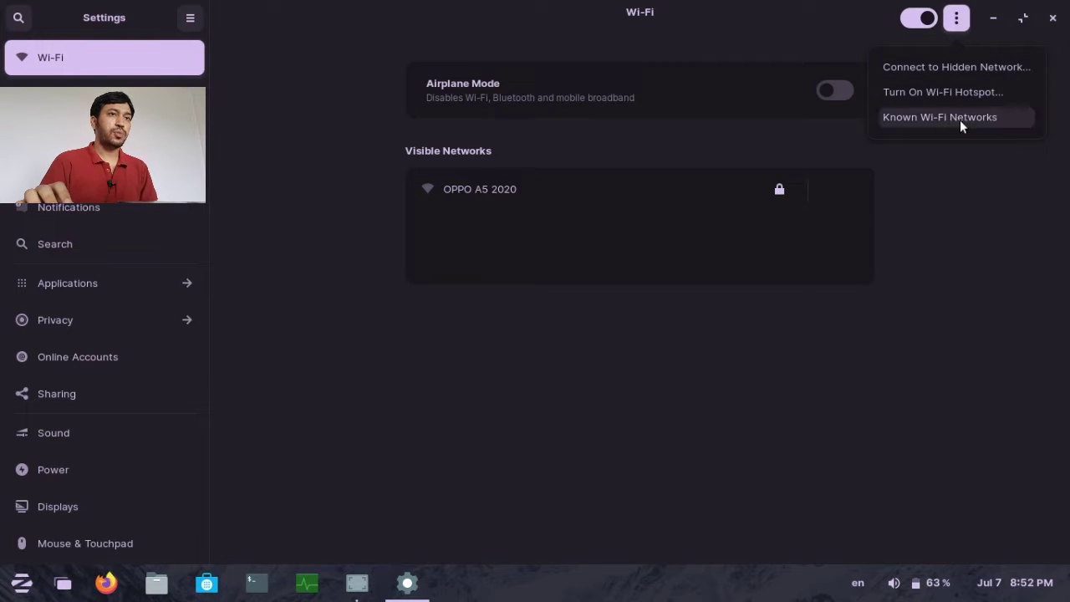
left_click(1011, 93)
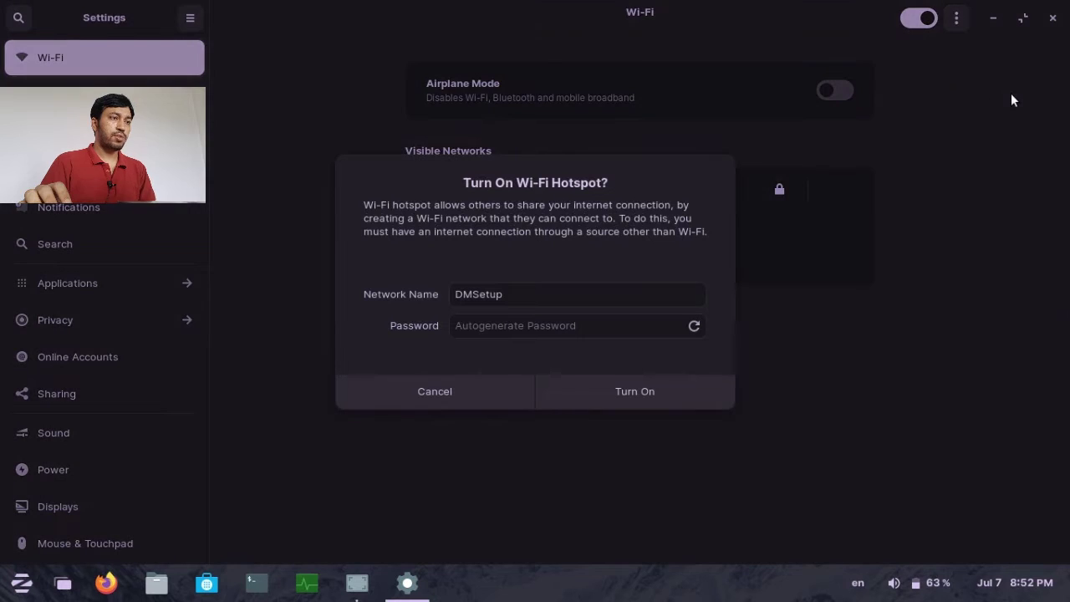
left_click(521, 294)
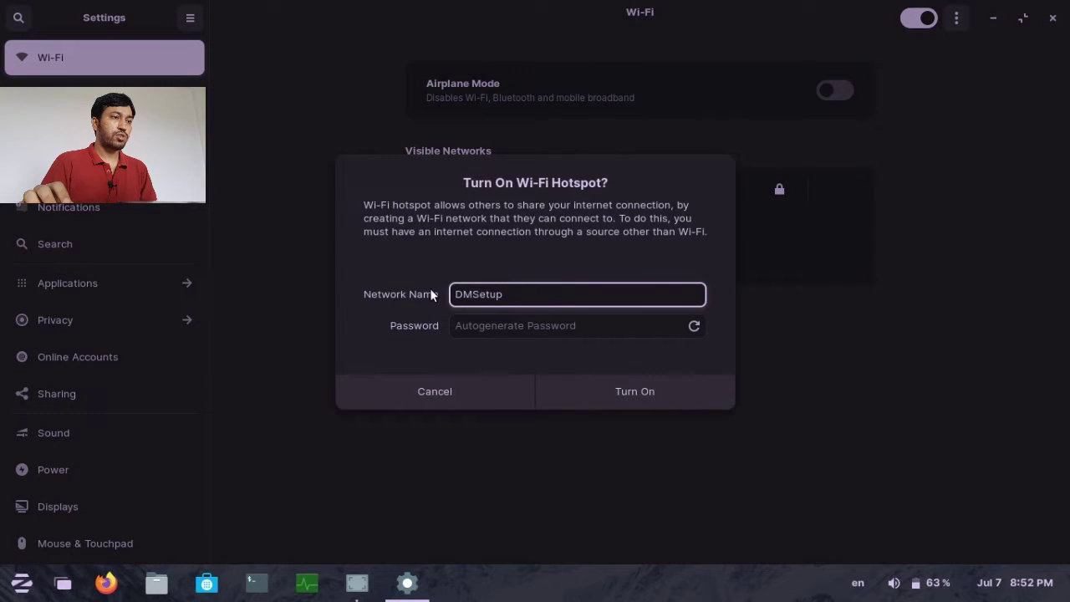
left_click(541, 330)
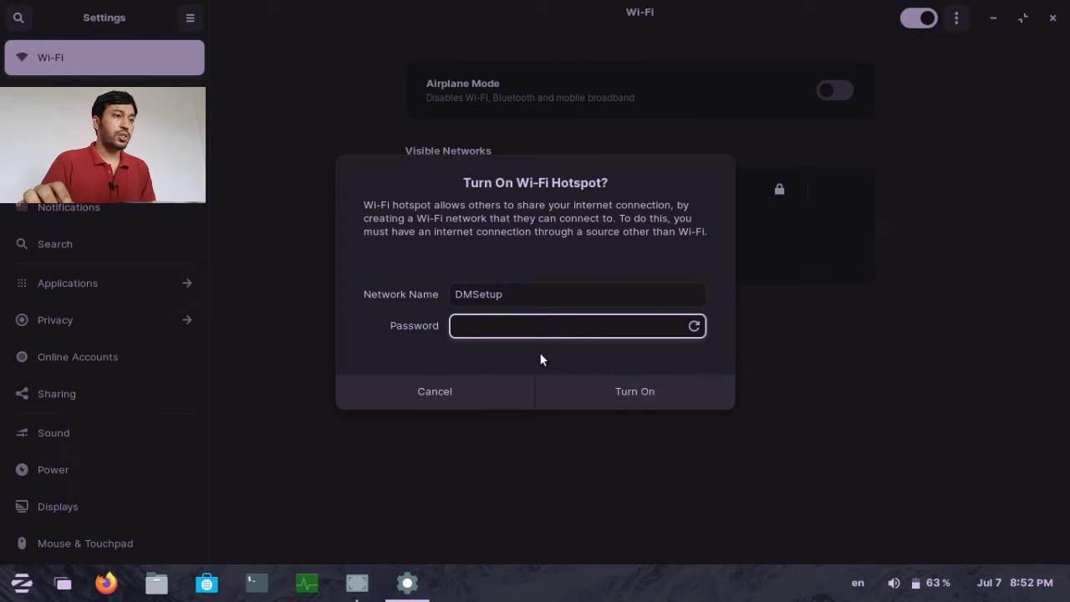
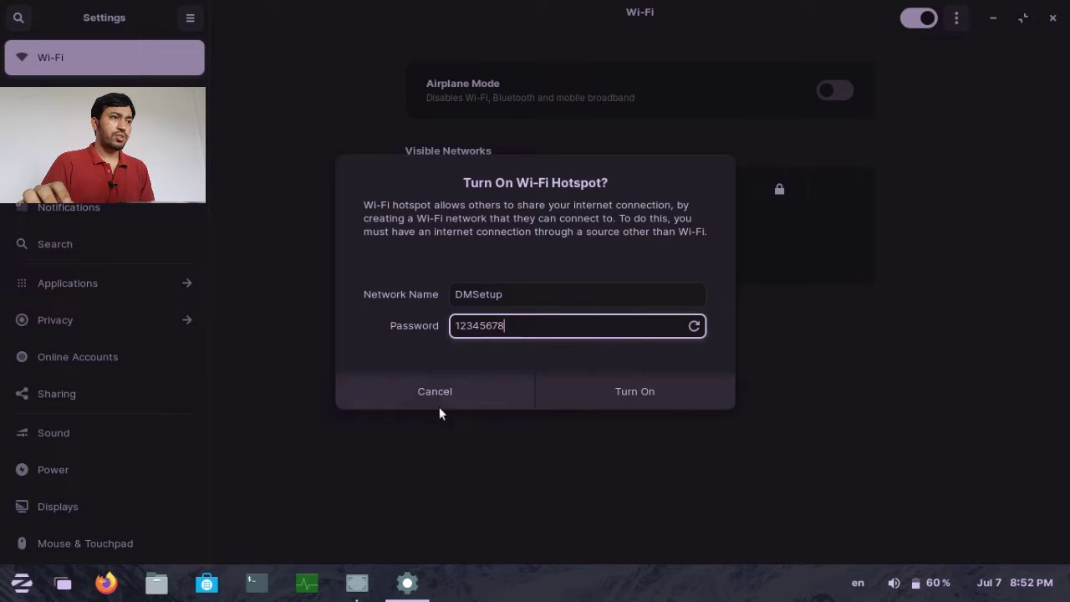
Step: Turn on the DMSetup hotspot and check its entry in the system status menu
left_click(649, 390)
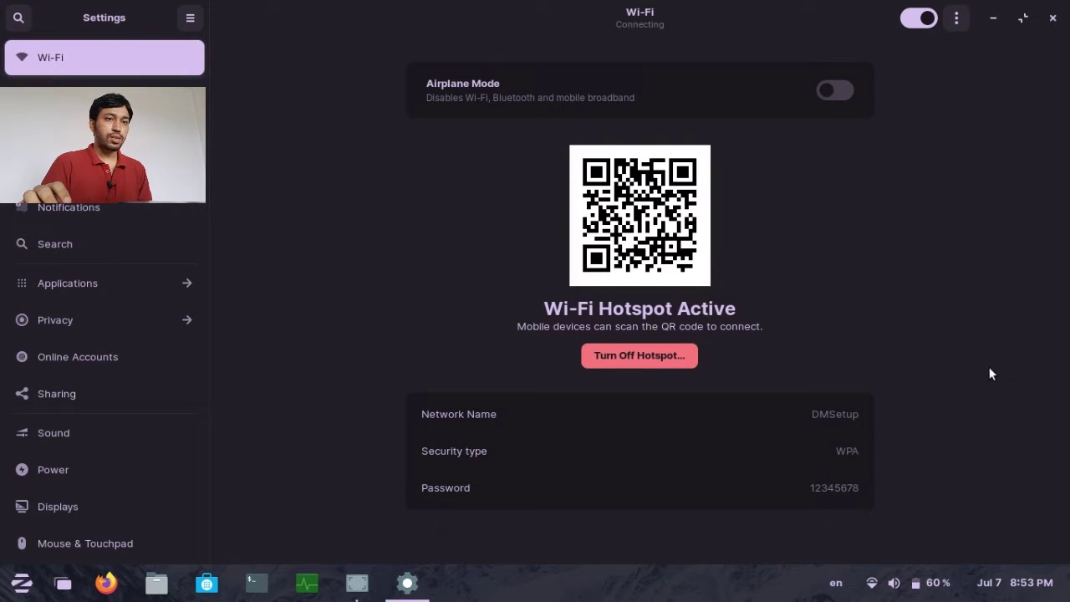
left_click(874, 583)
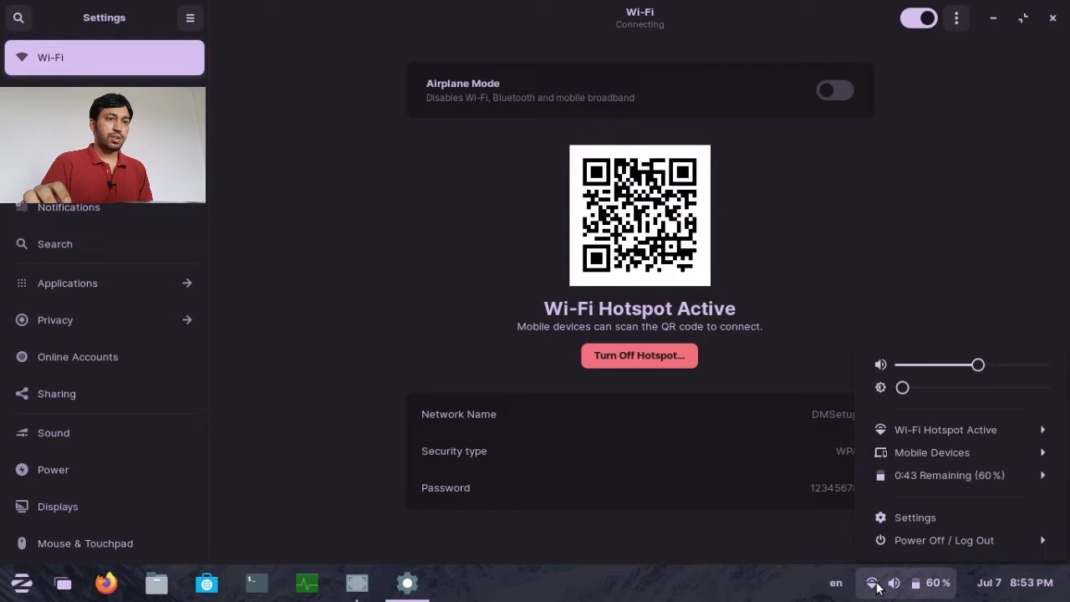
left_click(975, 428)
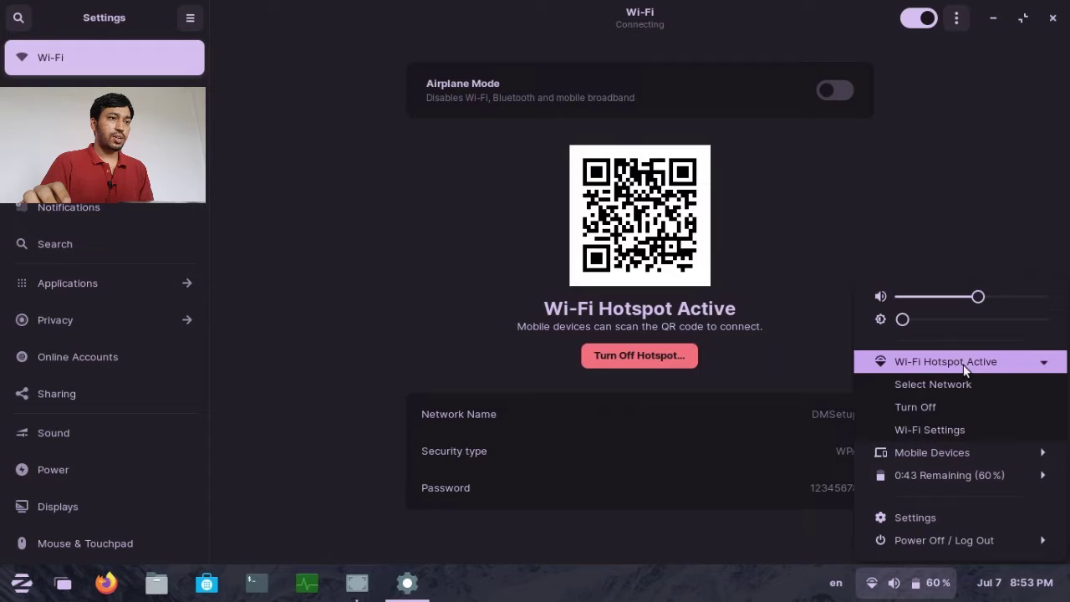
left_click(982, 163)
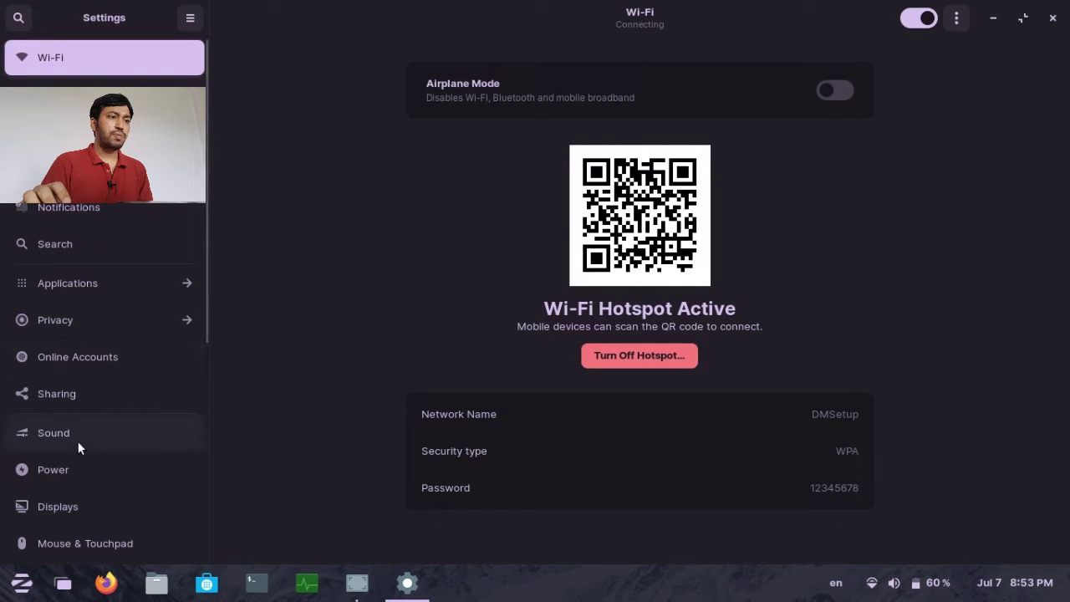
left_click(74, 470)
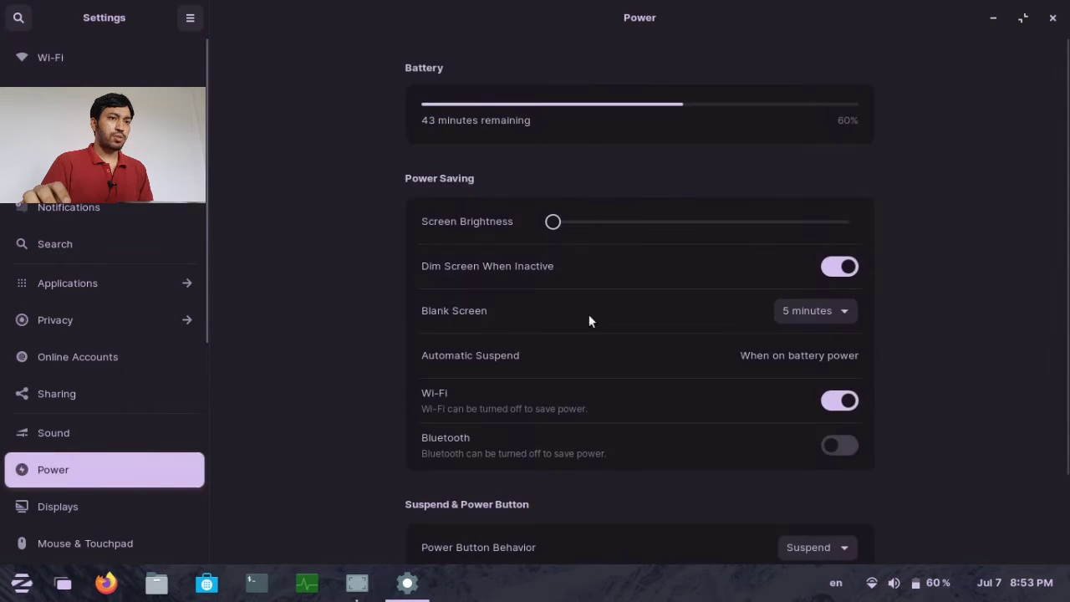
scroll(961, 310, "down", 1)
scroll(961, 309, "up", 1)
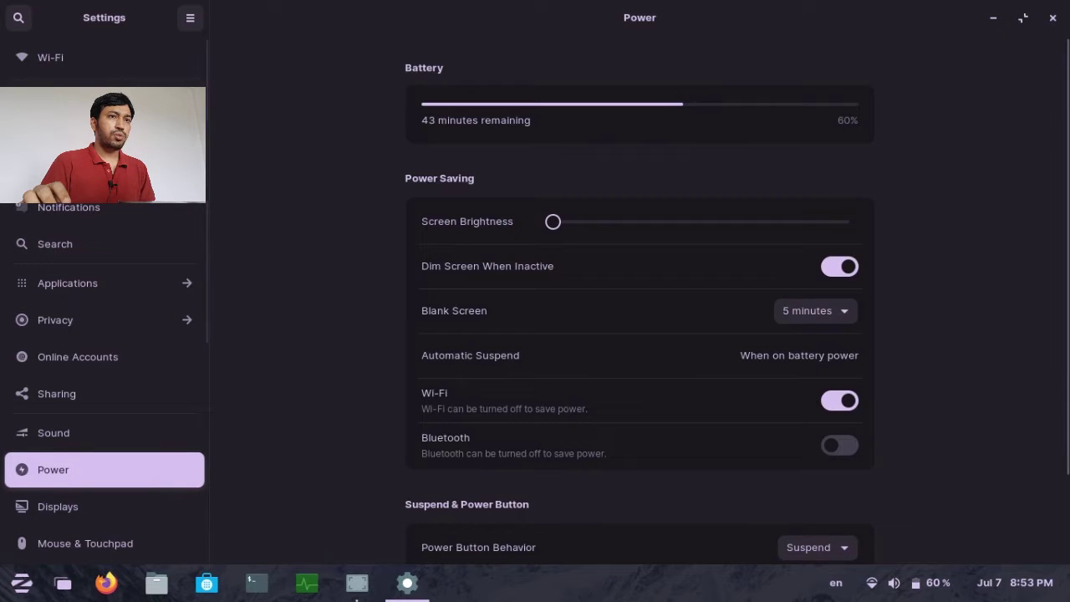
left_click(88, 48)
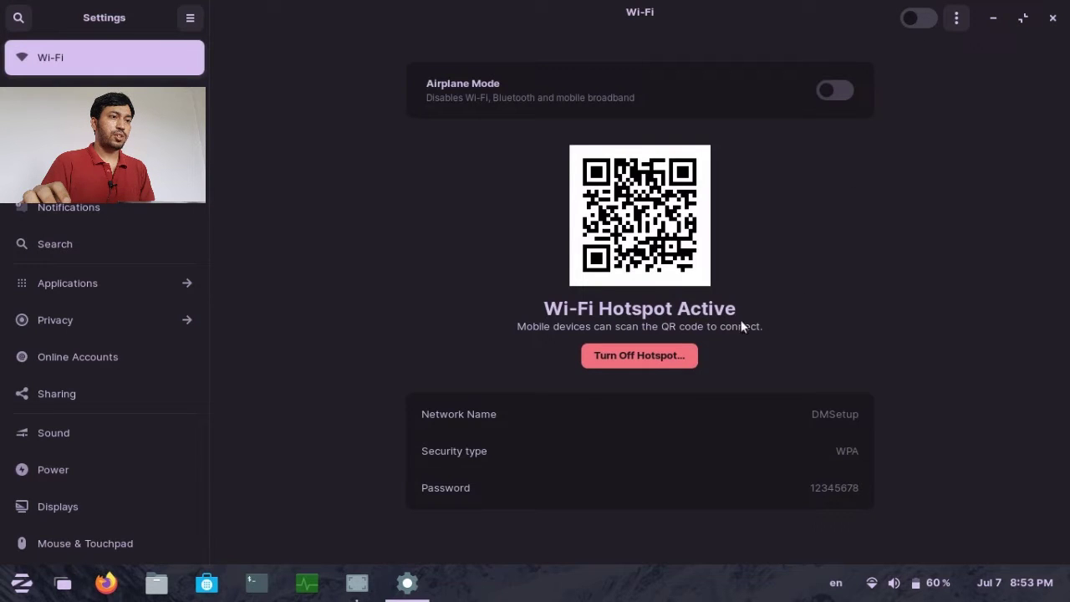
Step: Stop the DMSetup hotspot, then check the system status menu
left_click(667, 357)
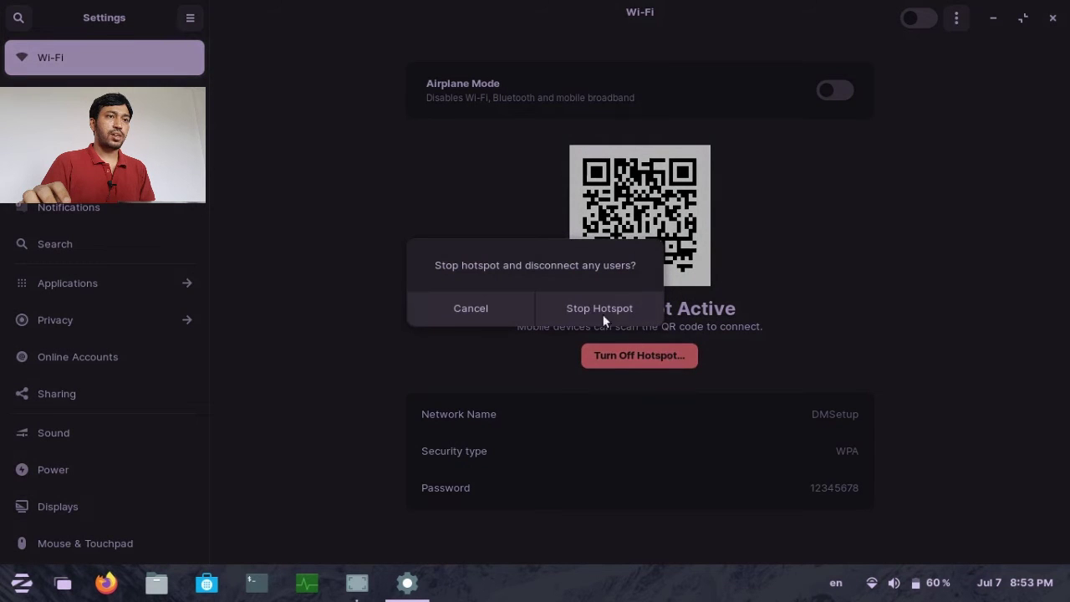
left_click(584, 307)
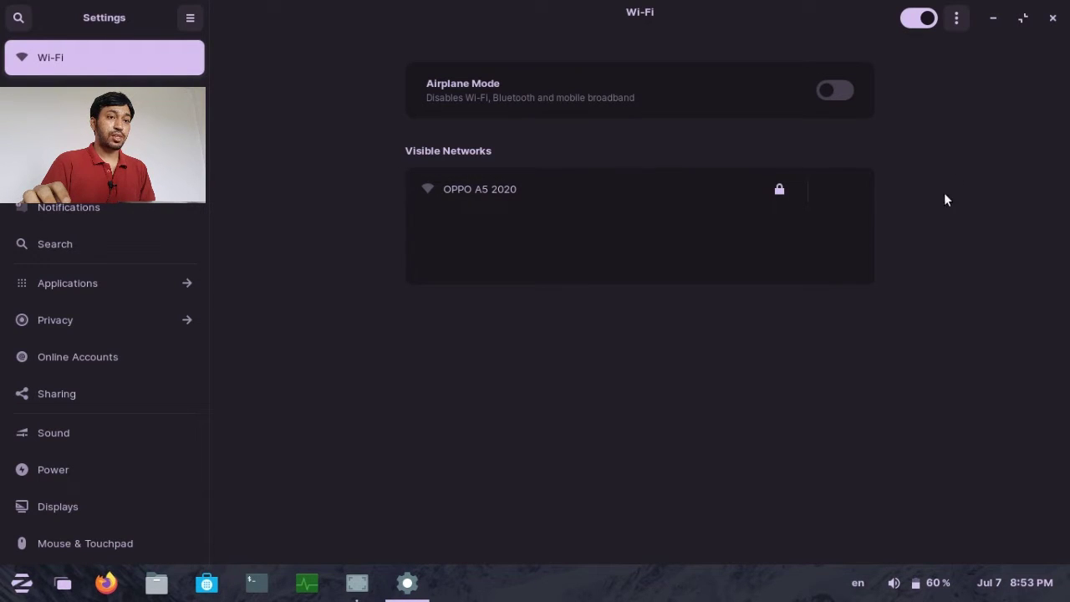
left_click(917, 598)
left_click(917, 597)
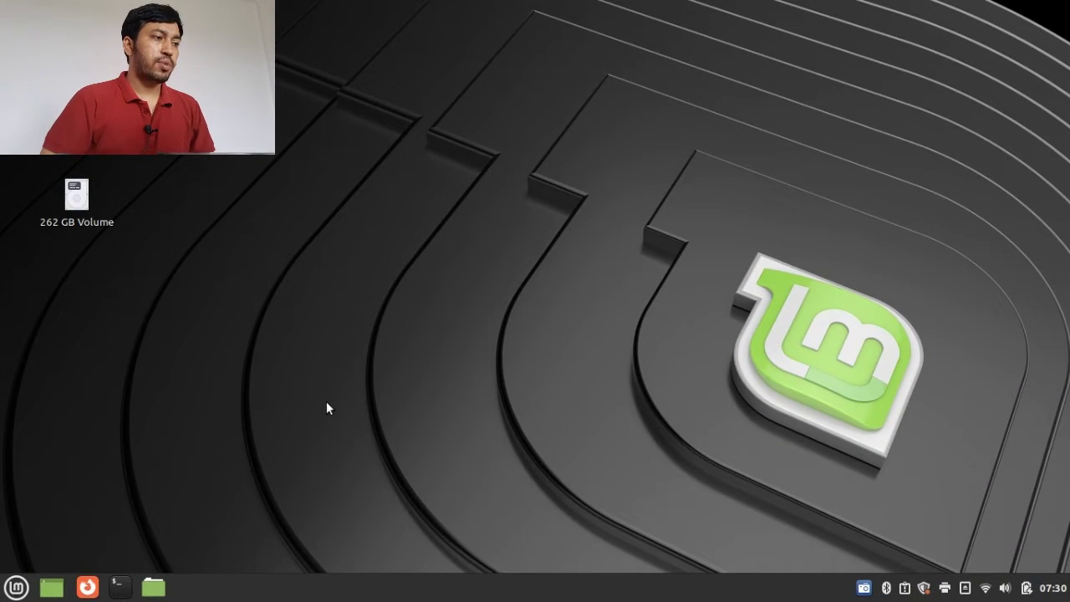
left_click(16, 588)
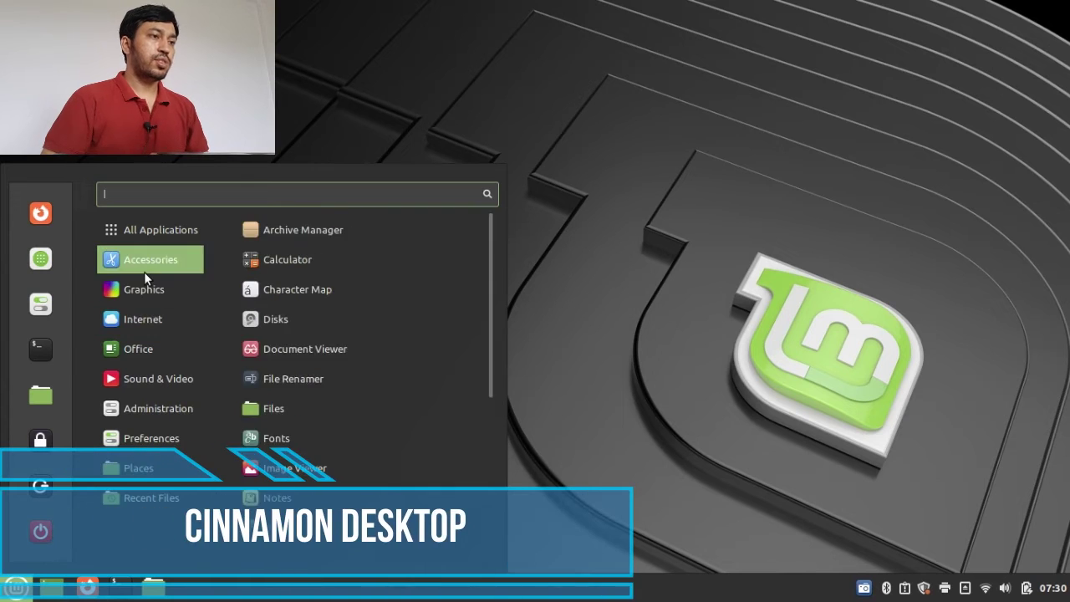
mouse_move(167, 319)
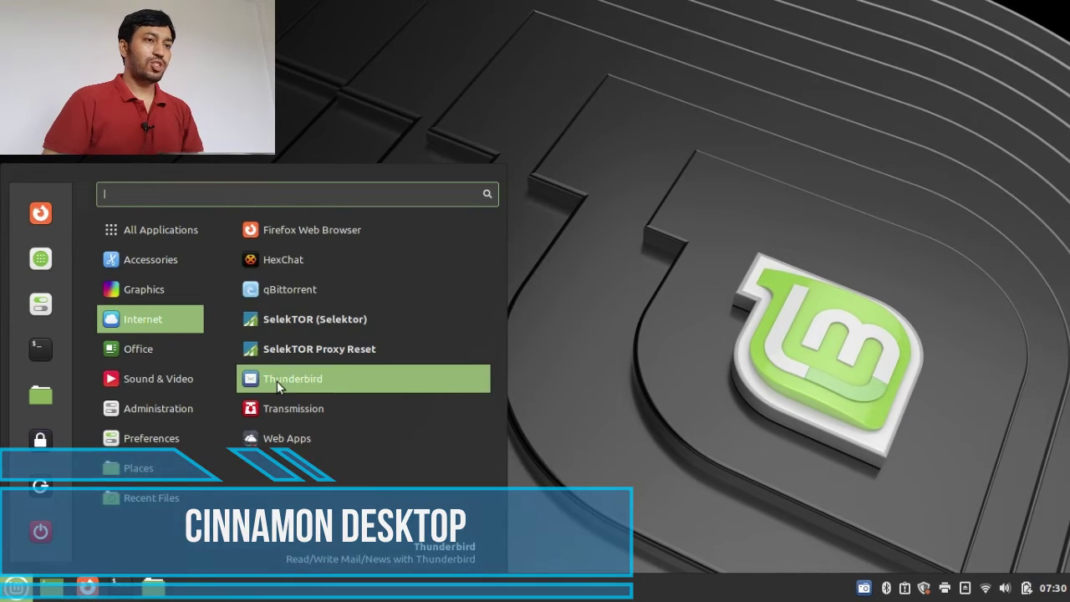
mouse_move(157, 349)
left_click(603, 311)
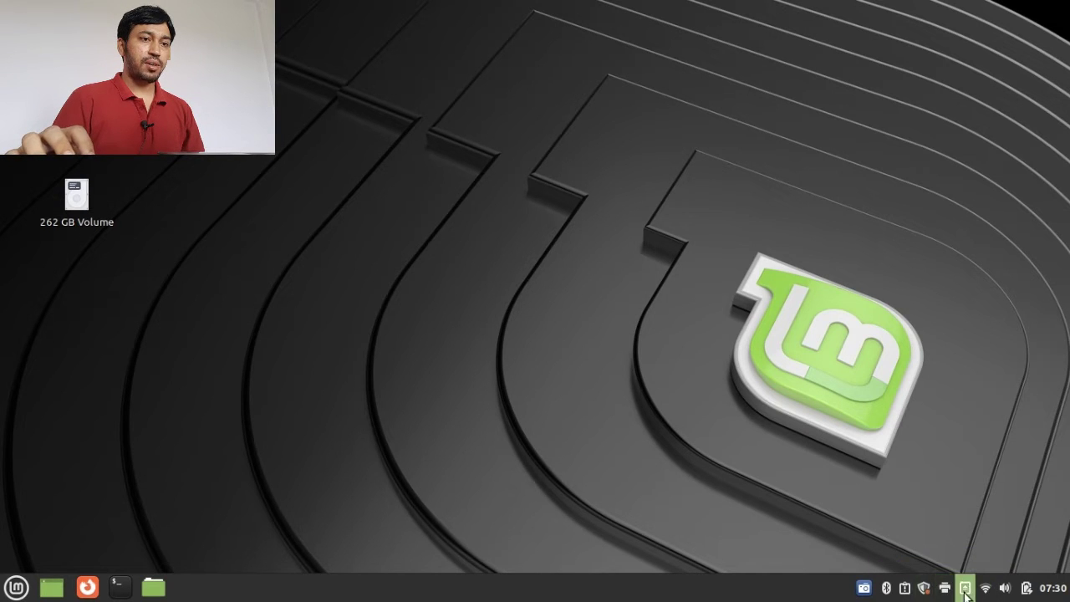
Step: Open Network Settings from the tray and browse Wired, Wi-Fi P2P and proxy before returning to Wi-Fi
left_click(986, 590)
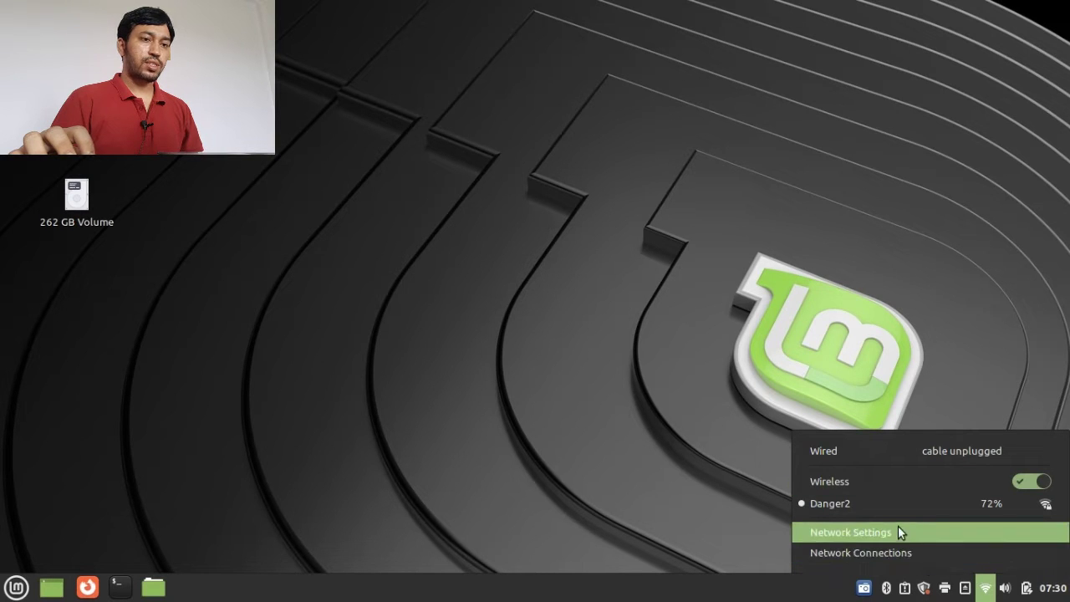
left_click(927, 532)
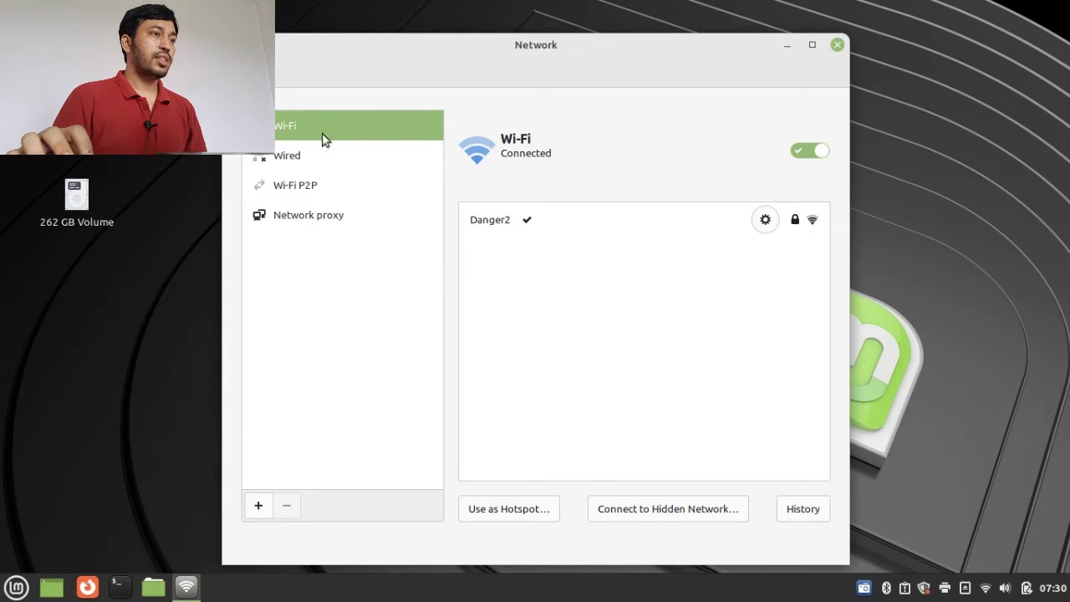
left_click(307, 156)
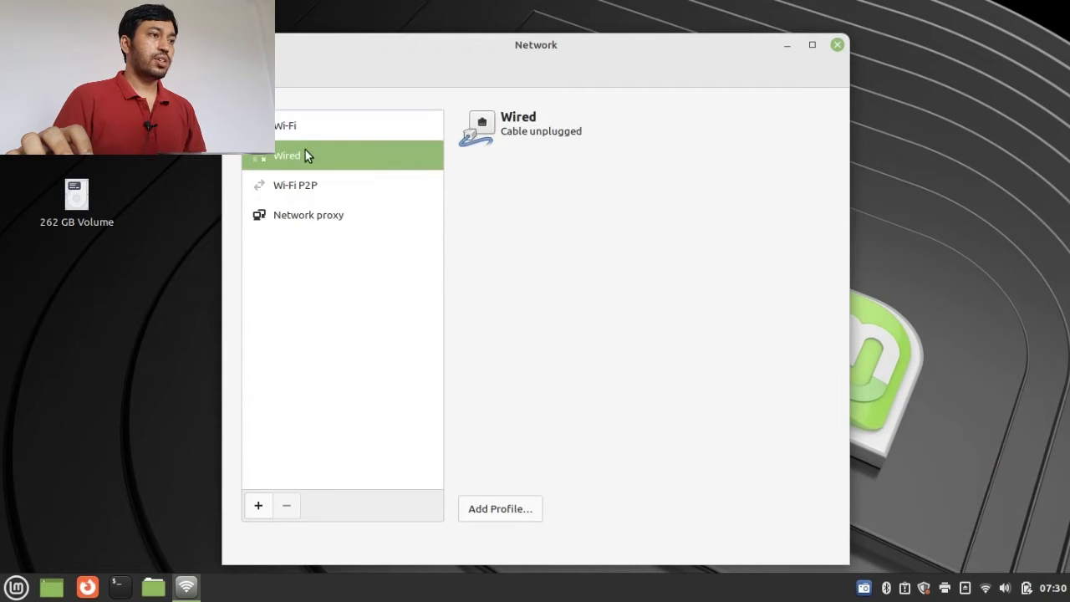
left_click(305, 199)
left_click(311, 217)
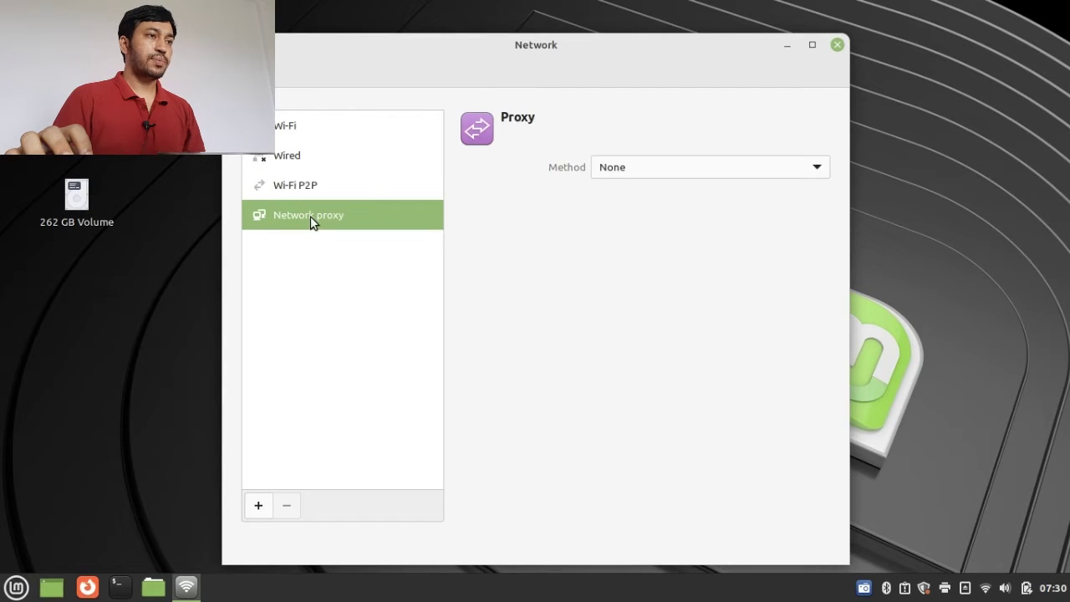
left_click(303, 125)
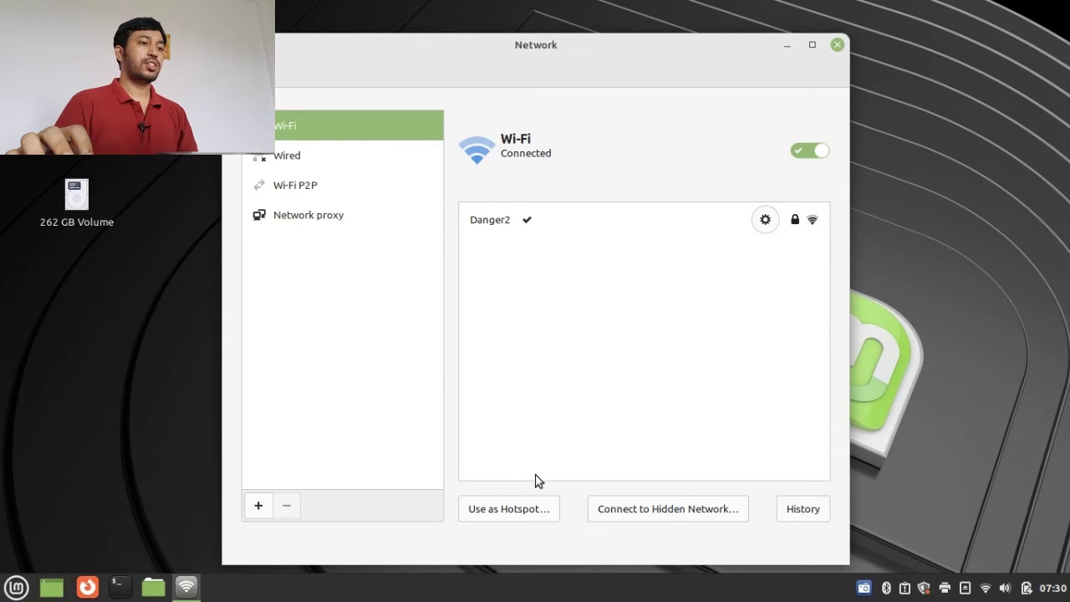
Step: Turn on a Wi-Fi hotspot from the Wi-Fi page, creating network lmde with WPA security
left_click(503, 516)
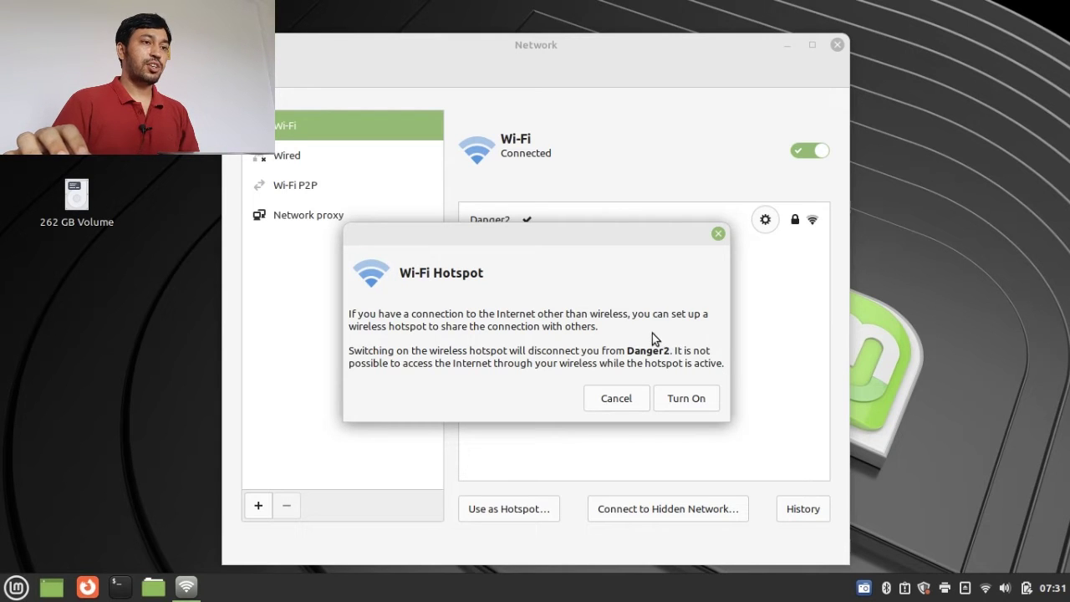
left_click(698, 401)
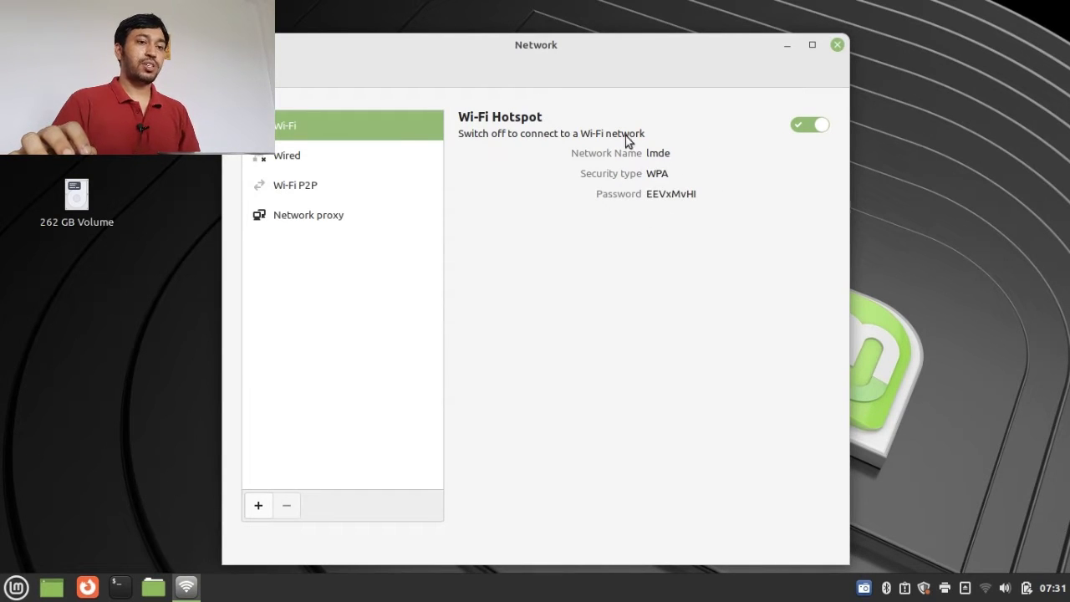
Step: Check lmde in the network tray menu, then switch off and stop the hotspot
left_click(986, 588)
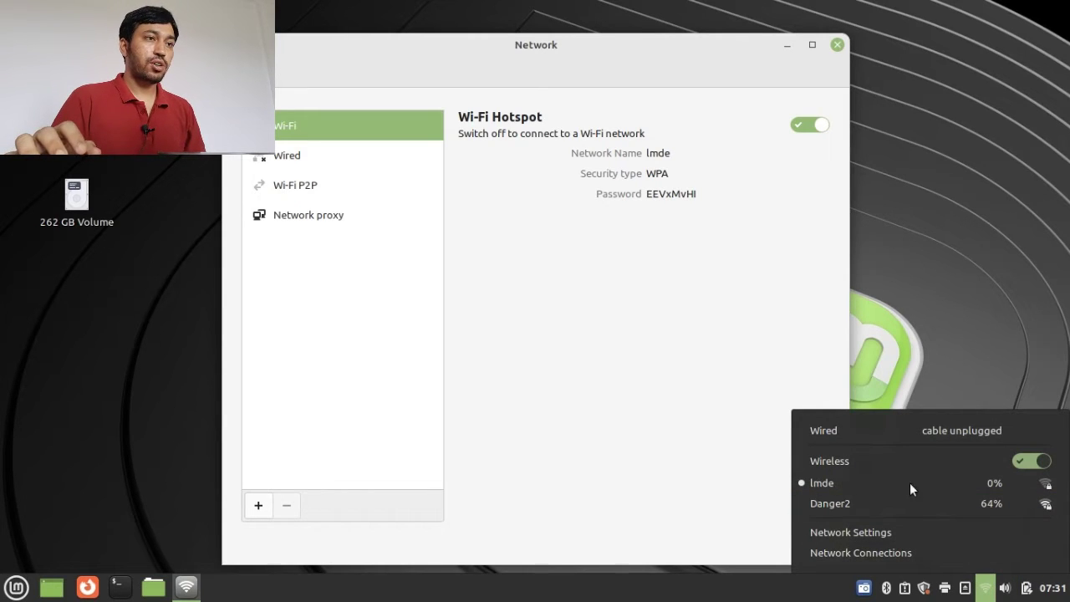
left_click(982, 261)
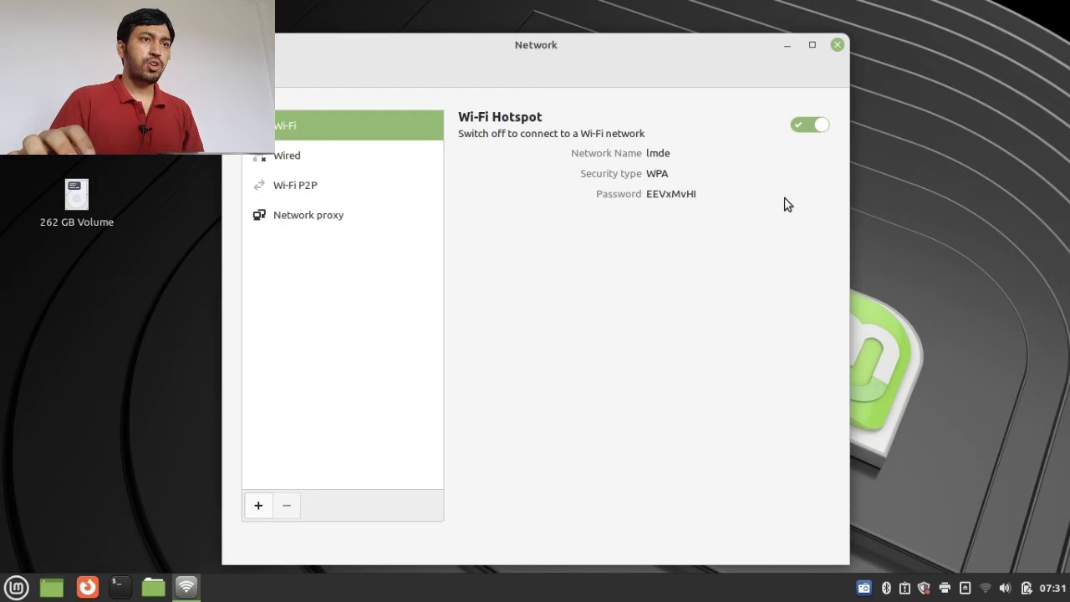
left_click(808, 127)
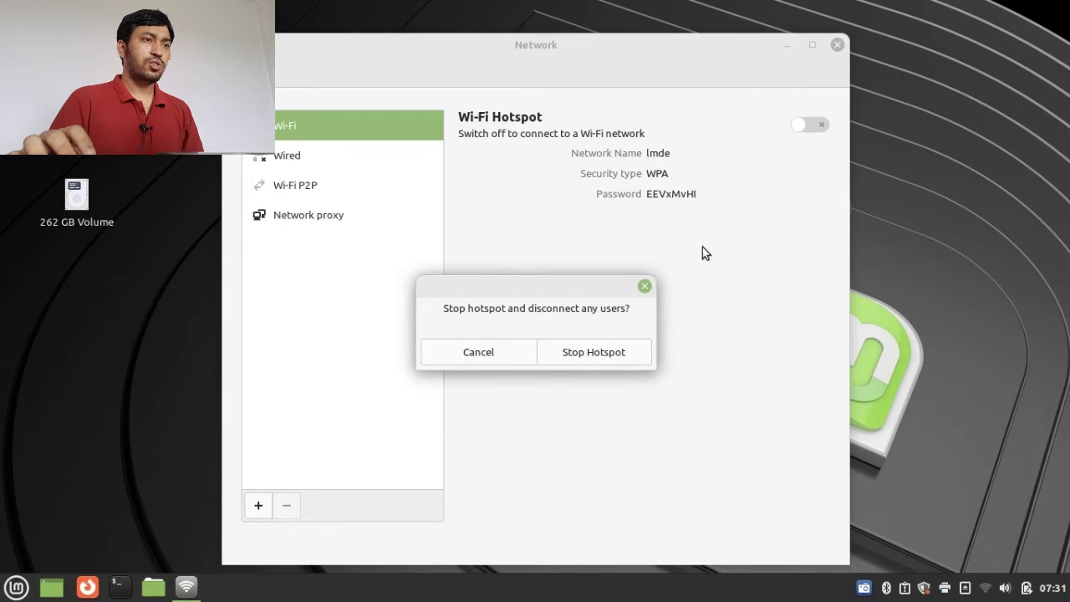
left_click(594, 352)
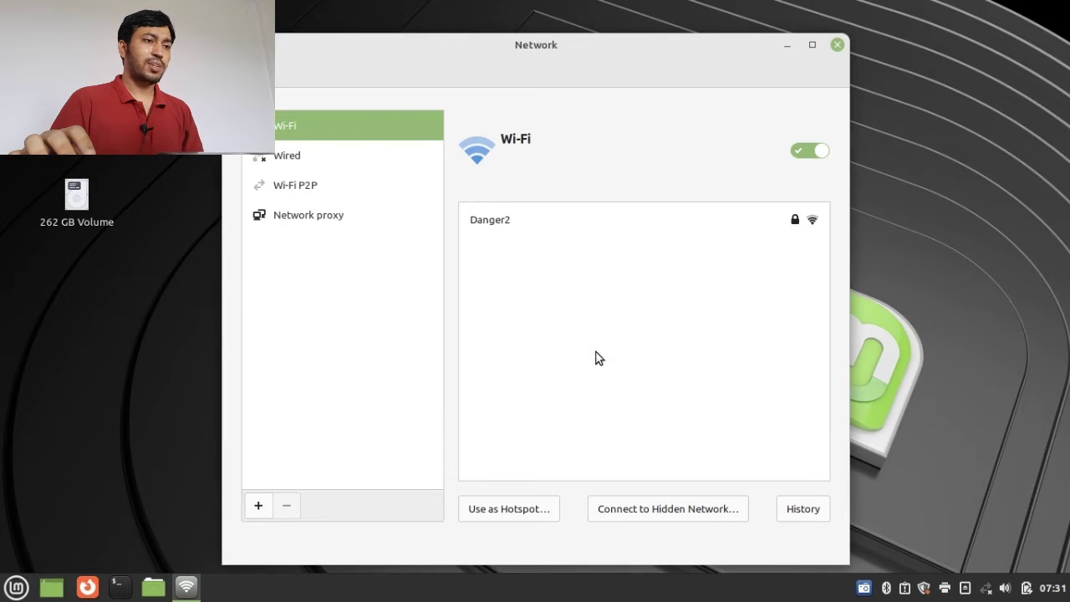
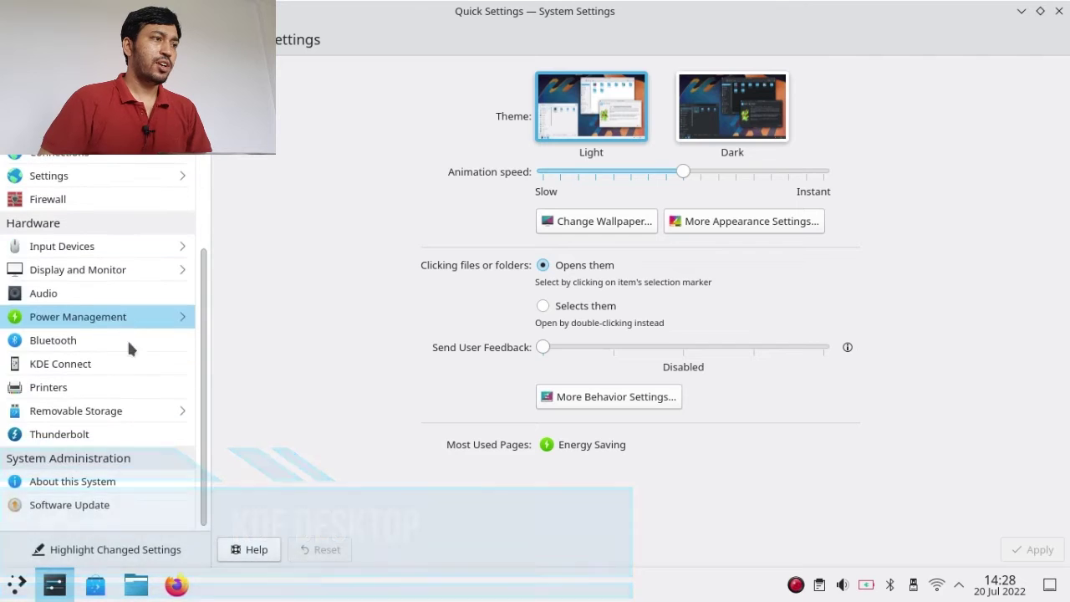
Step: Check About this System (KDE neon 5.25, Plasma 5.25.3), then close System Settings
left_click(96, 476)
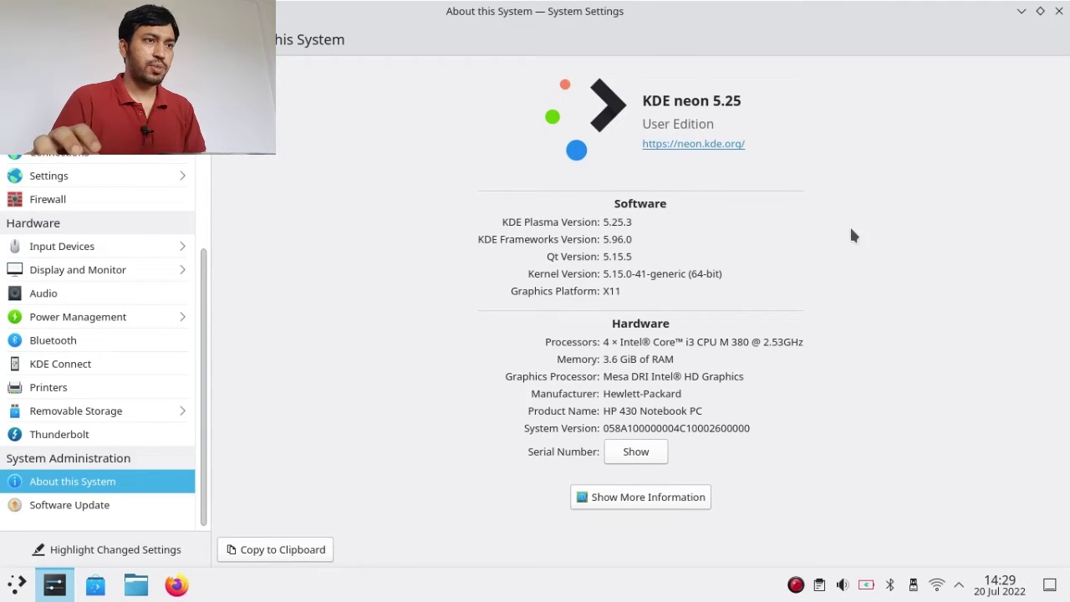
left_click(1058, 11)
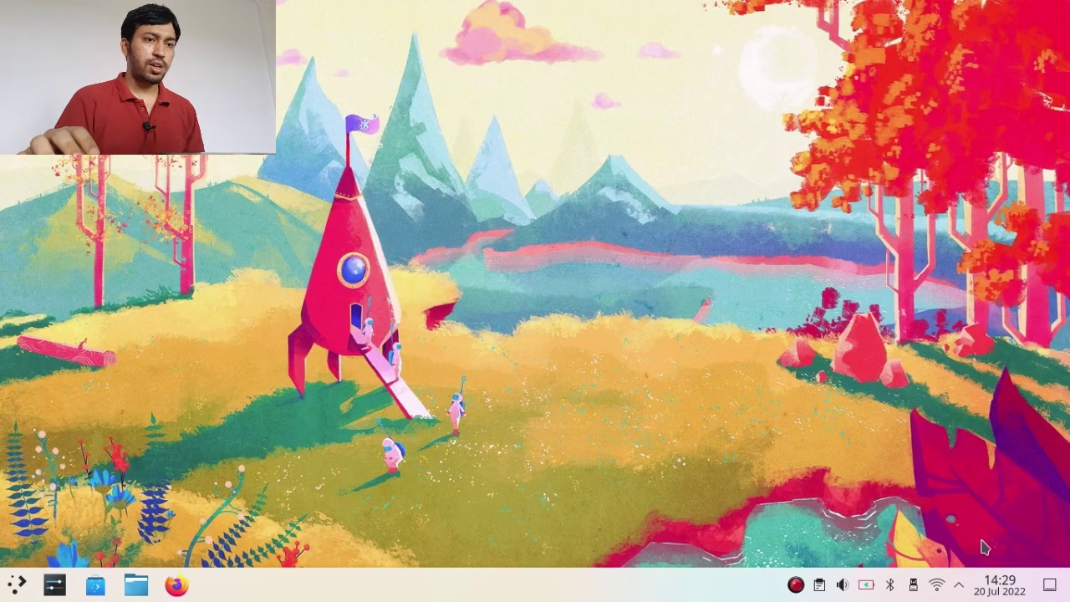
Step: Show the tray Wi-Fi list with the Danger2 connection and open its connection settings
mouse_move(937, 590)
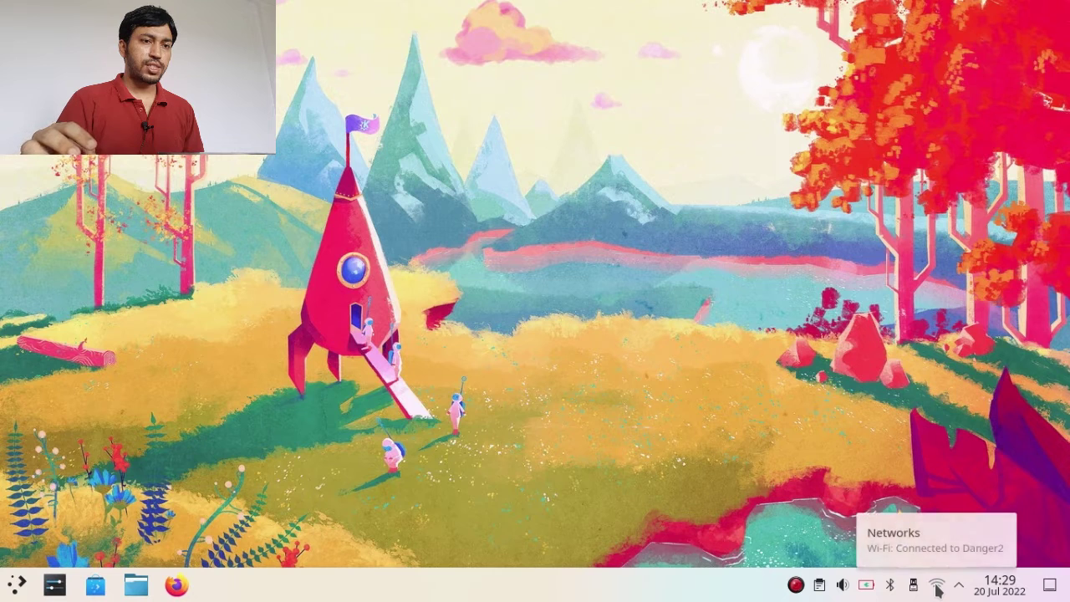
left_click(938, 588)
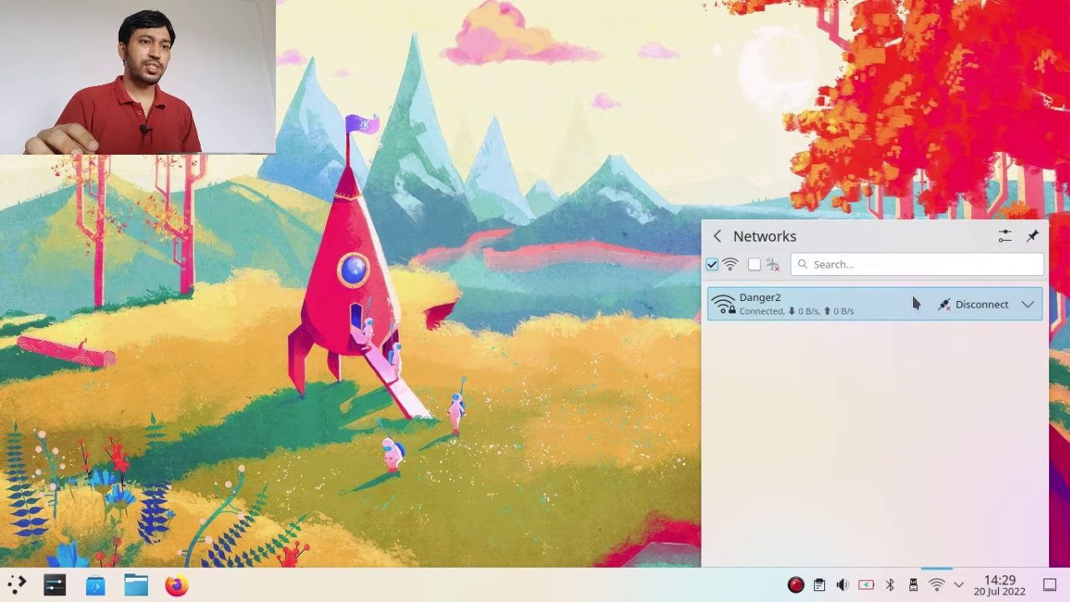
left_click(1005, 239)
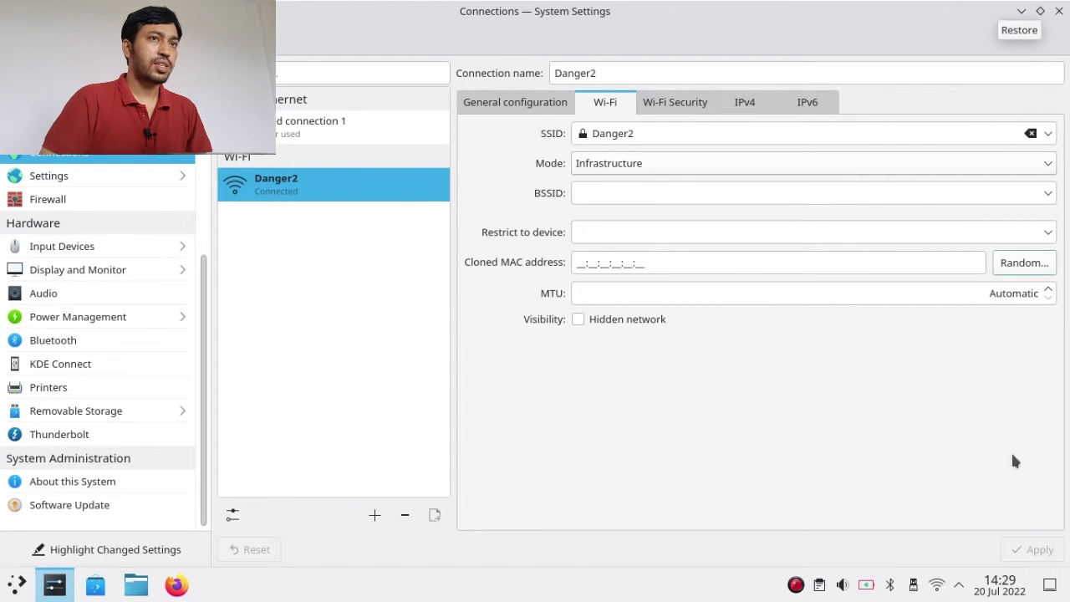
Step: Disconnect from the Danger2 Wi-Fi network and close the Connections settings window
left_click(934, 590)
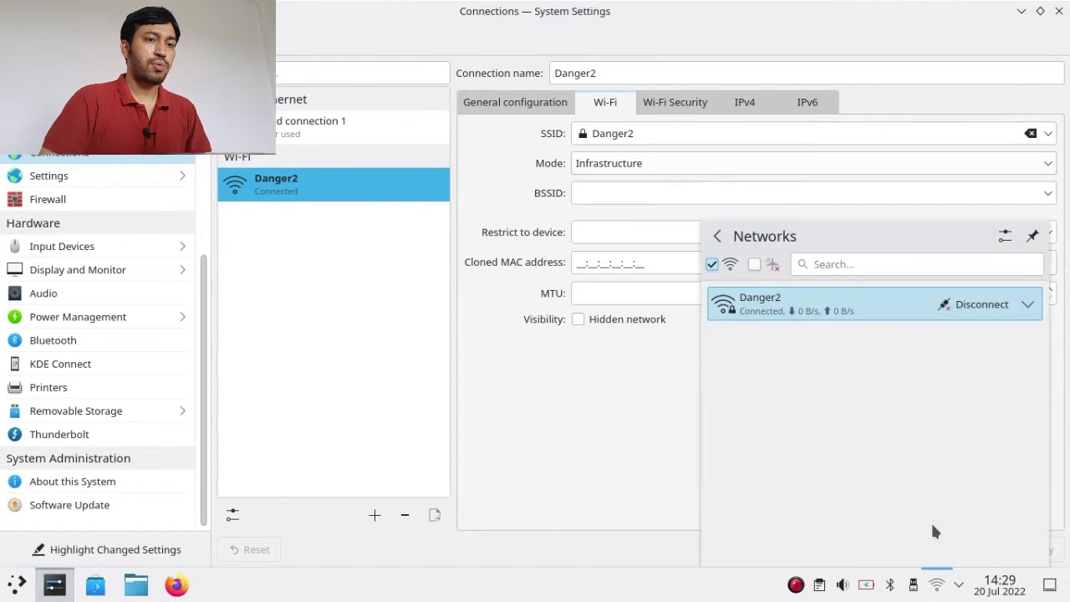
left_click(976, 307)
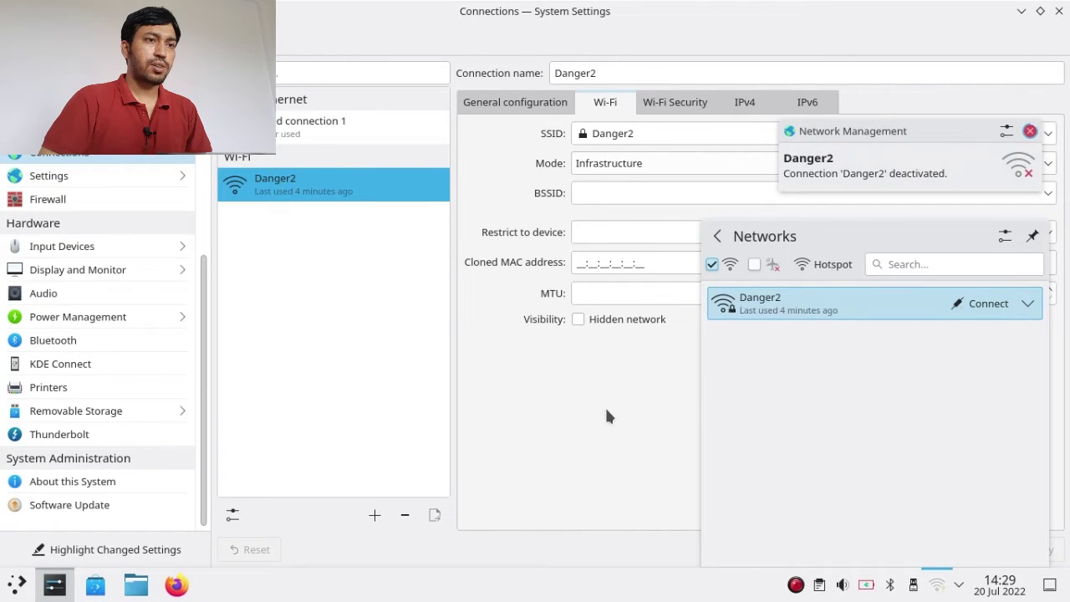
left_click(1063, 12)
left_click(1063, 11)
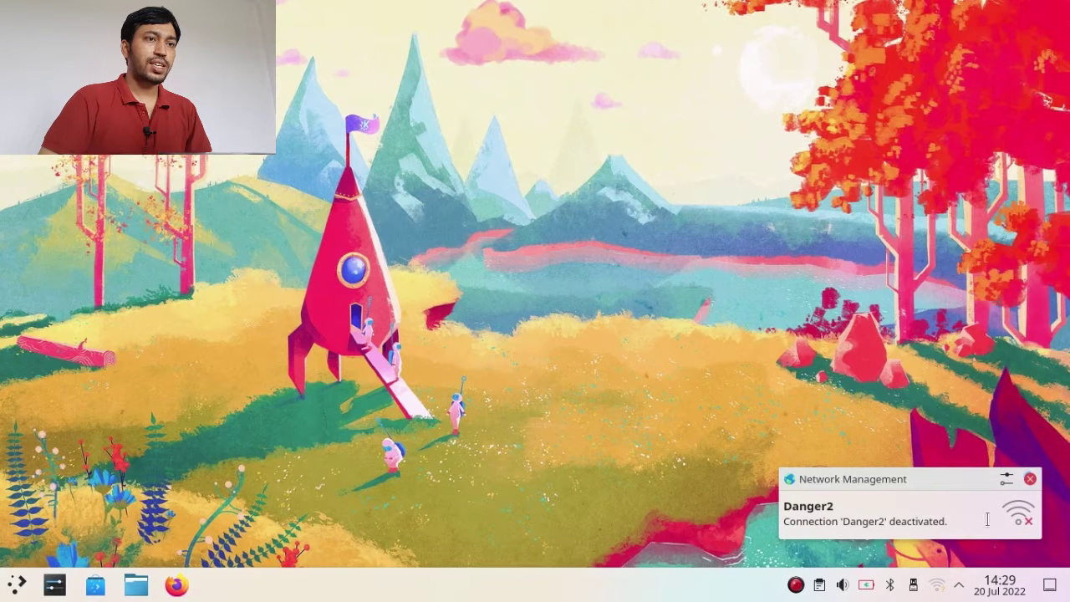
left_click(938, 586)
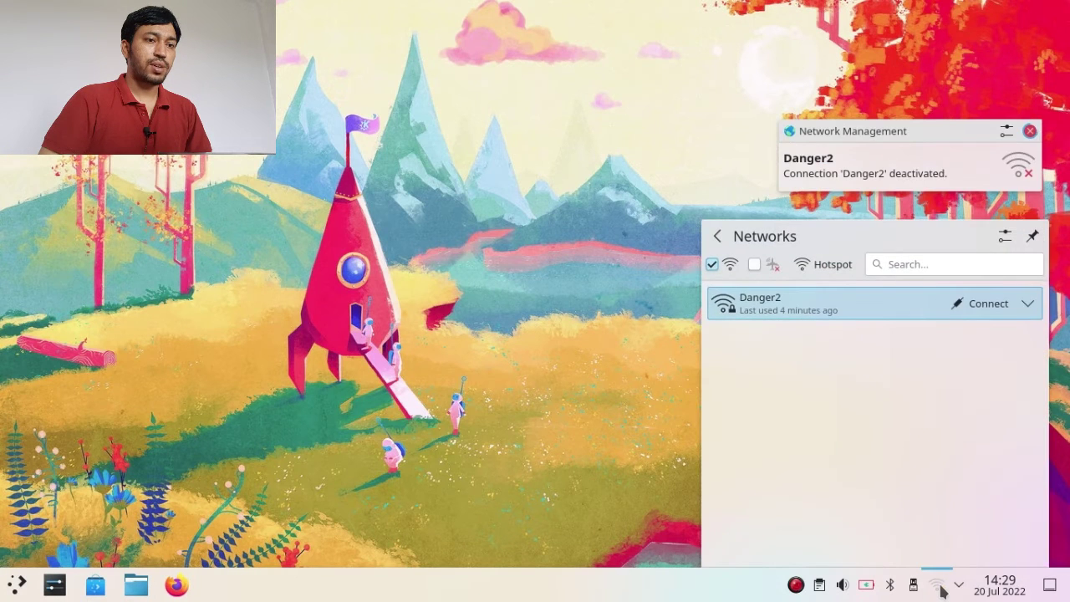
Step: Turn on the neon-hotspot hotspot and review its unsecured Wi-Fi Security and General settings
left_click(811, 266)
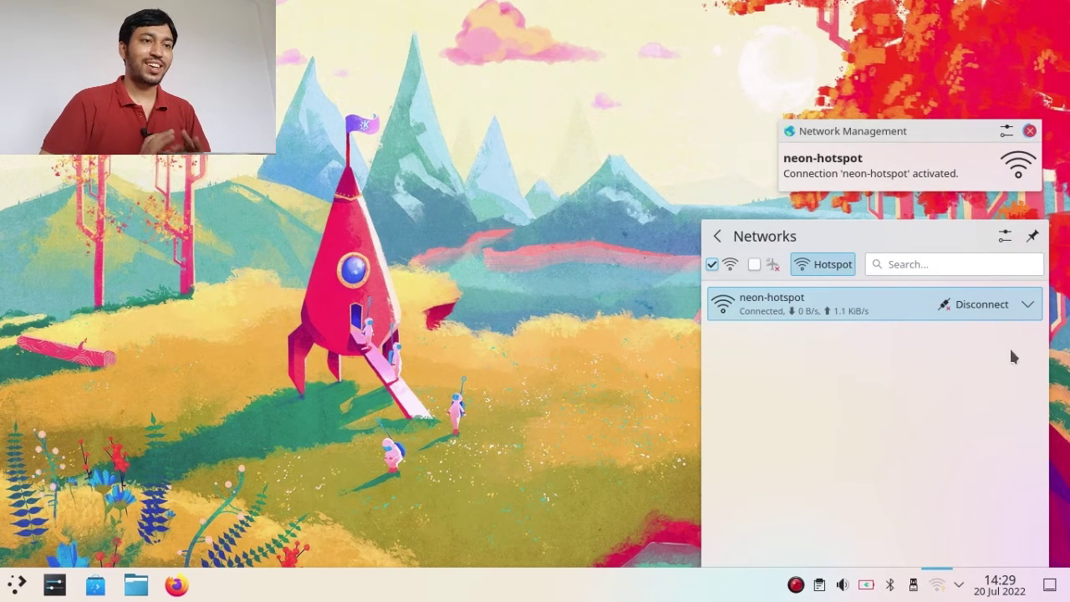
left_click(1029, 304)
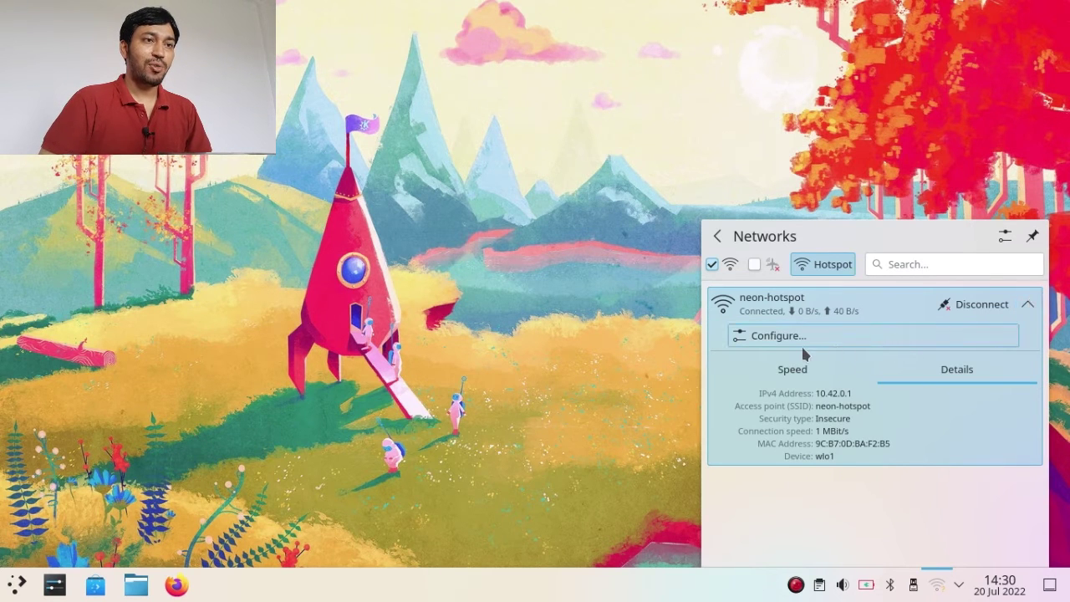
left_click(776, 335)
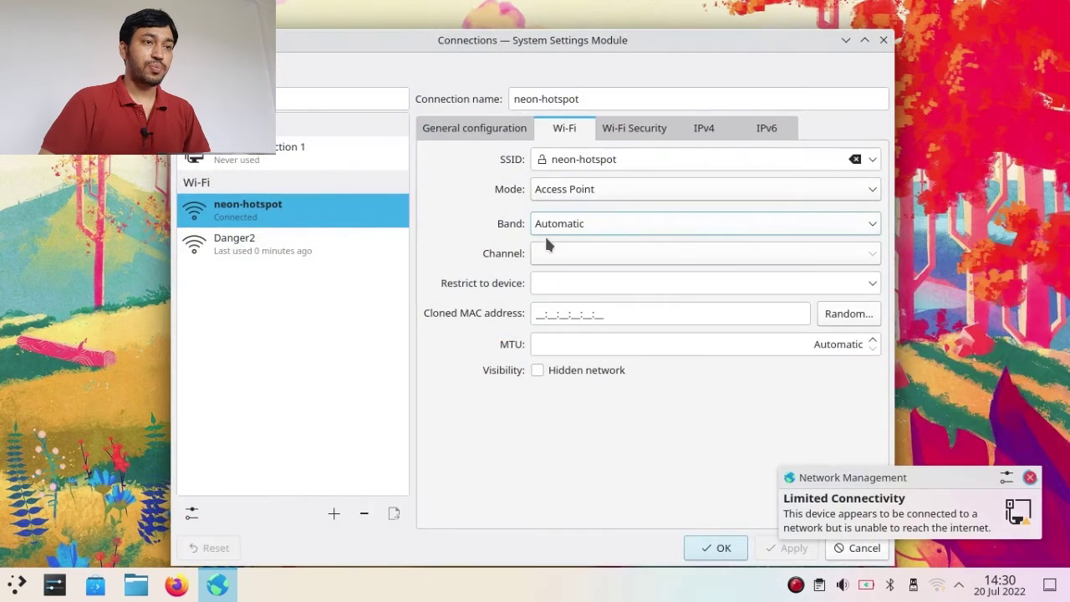
left_click(641, 133)
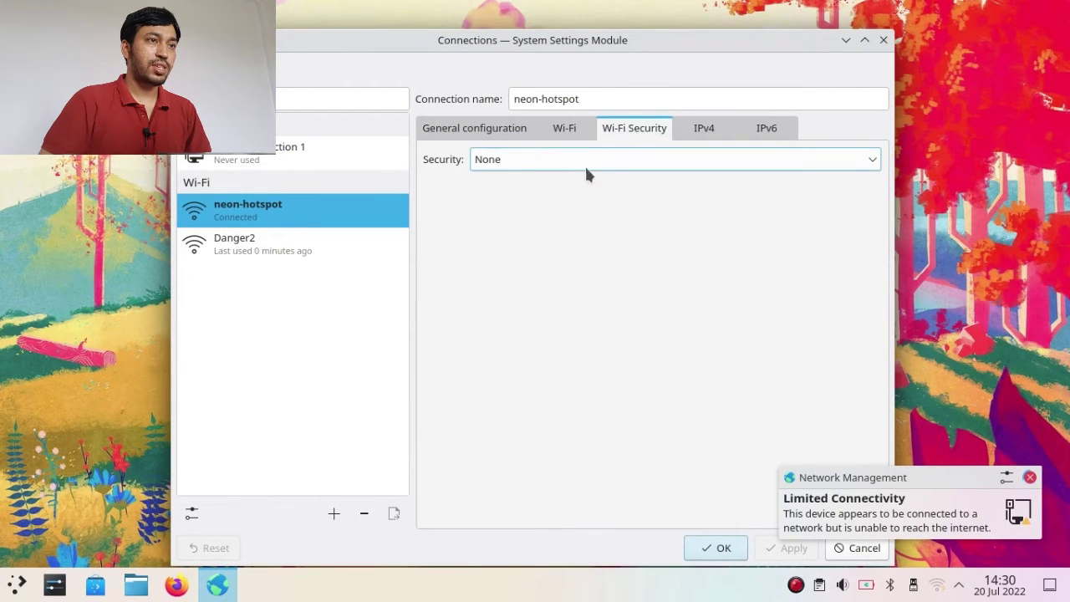
left_click(498, 130)
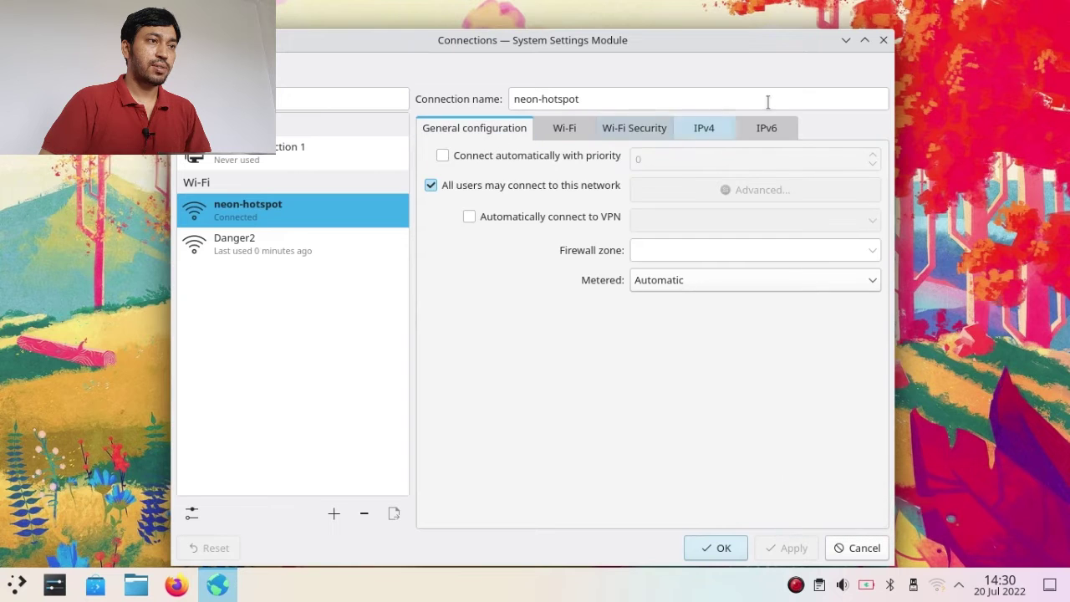
left_click(883, 40)
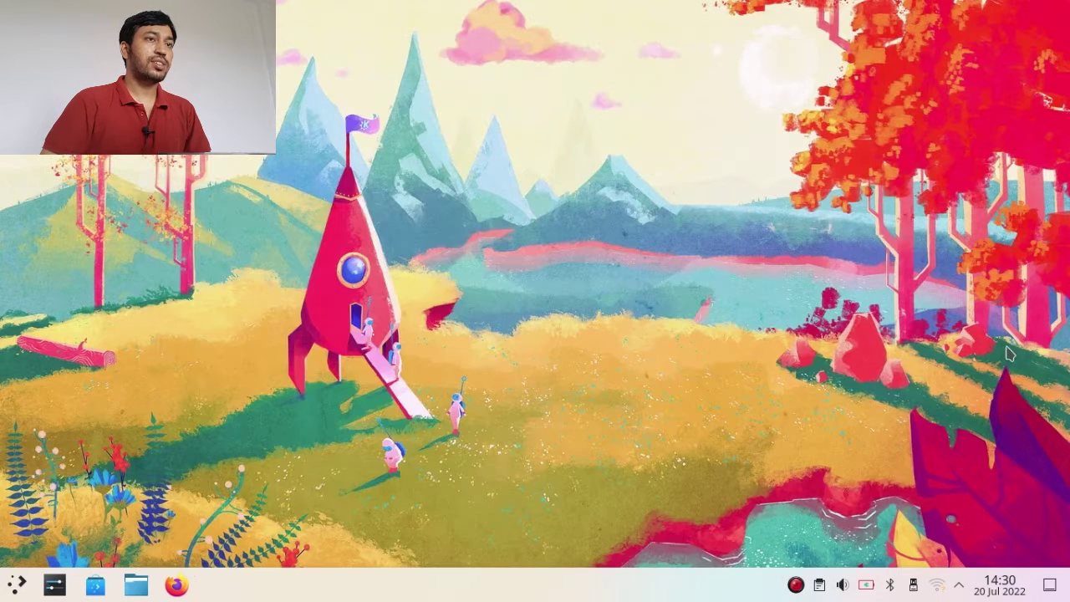
Step: Turn off neon-hotspot, then open Configure Network Connections from the Networks applet
left_click(937, 584)
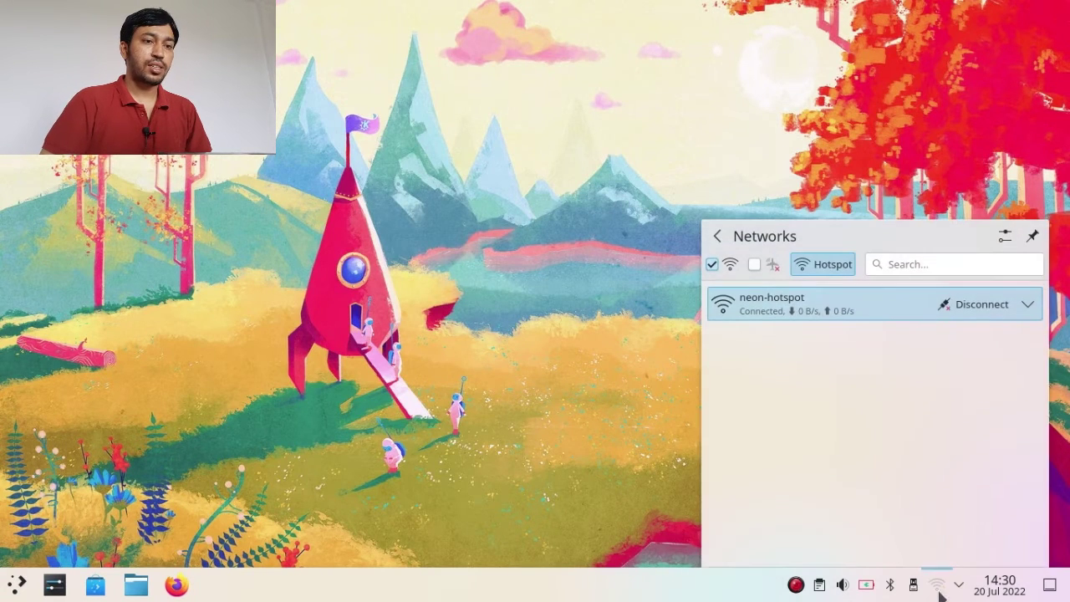
left_click(820, 268)
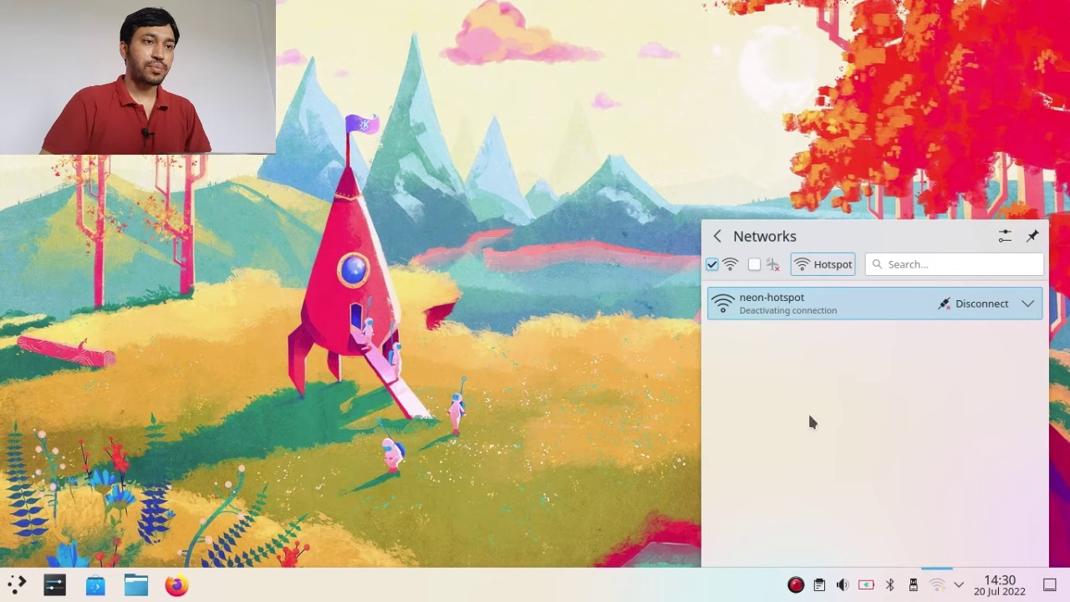
left_click(624, 122)
left_click(938, 585)
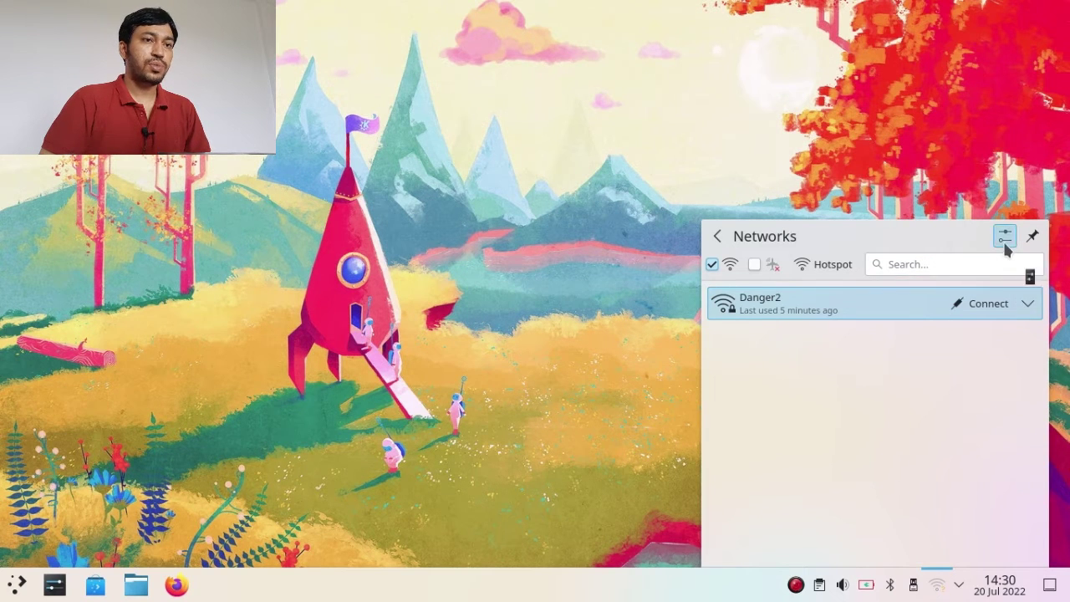
left_click(584, 343)
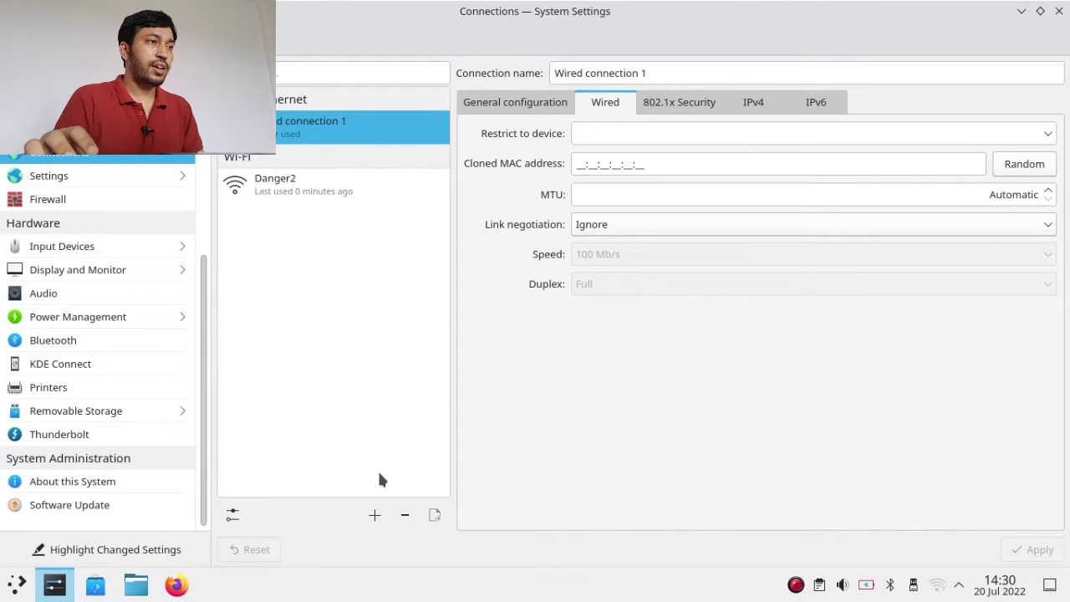
Step: Add a new Wi-Fi (shared) connection with SSID 'My hotspot'
left_click(374, 515)
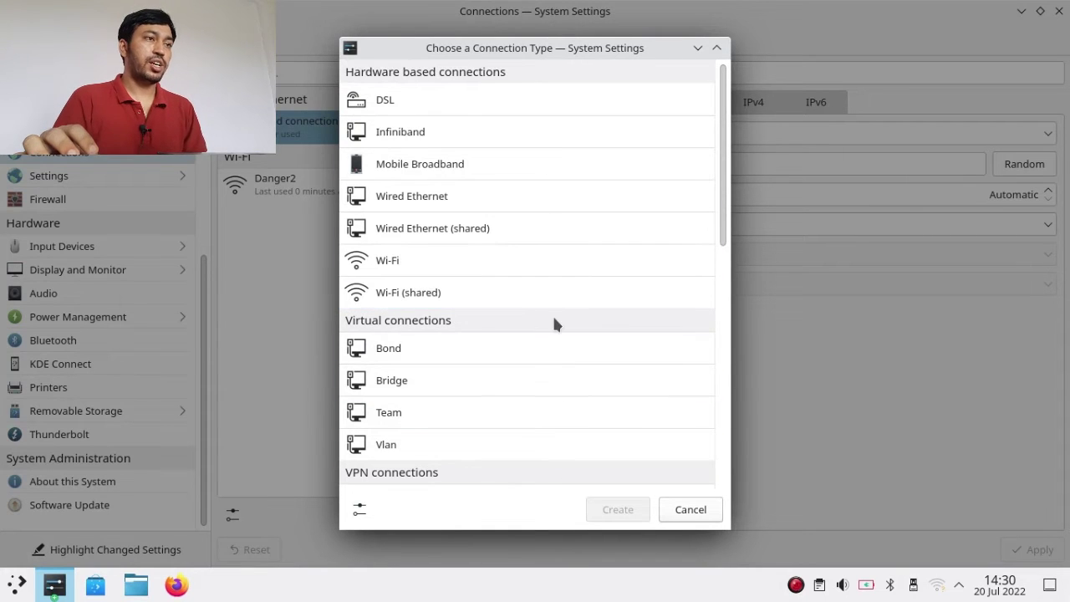
scroll(554, 324, "down", 10)
scroll(555, 324, "up", 10)
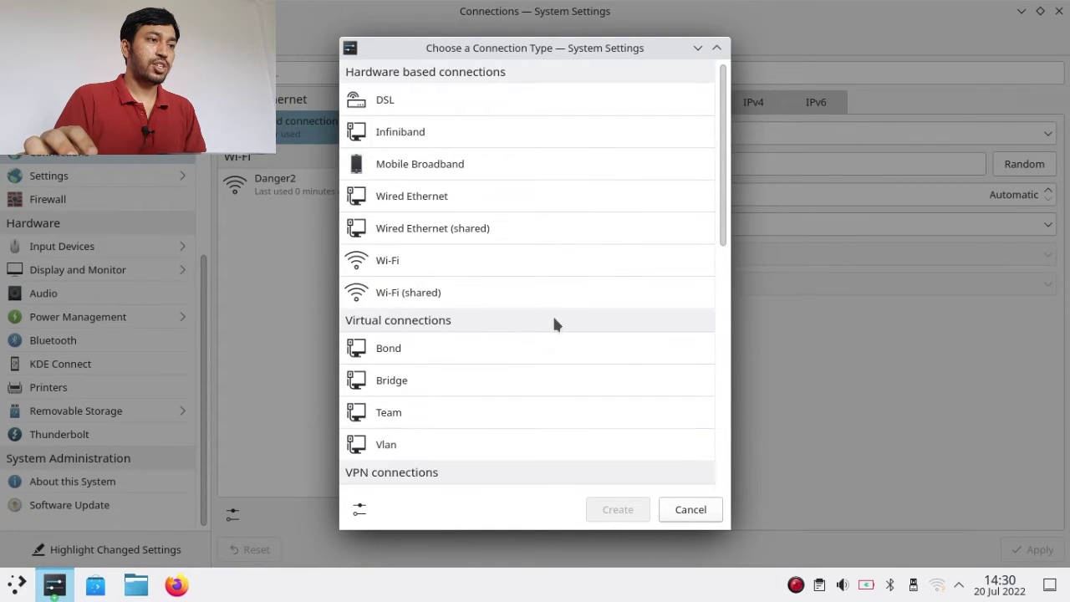
left_click(490, 301)
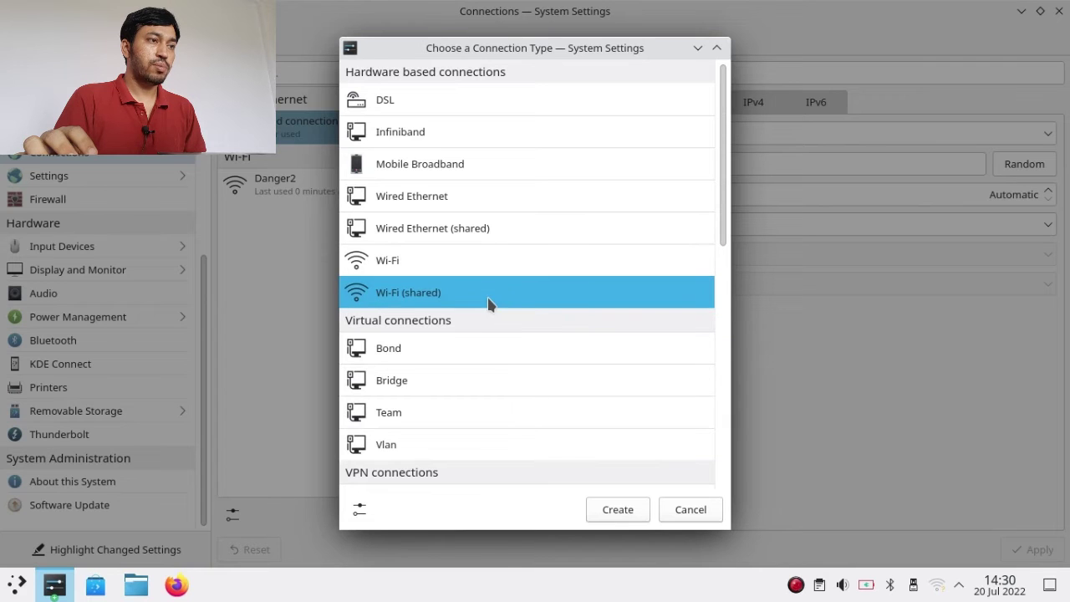
left_click(617, 510)
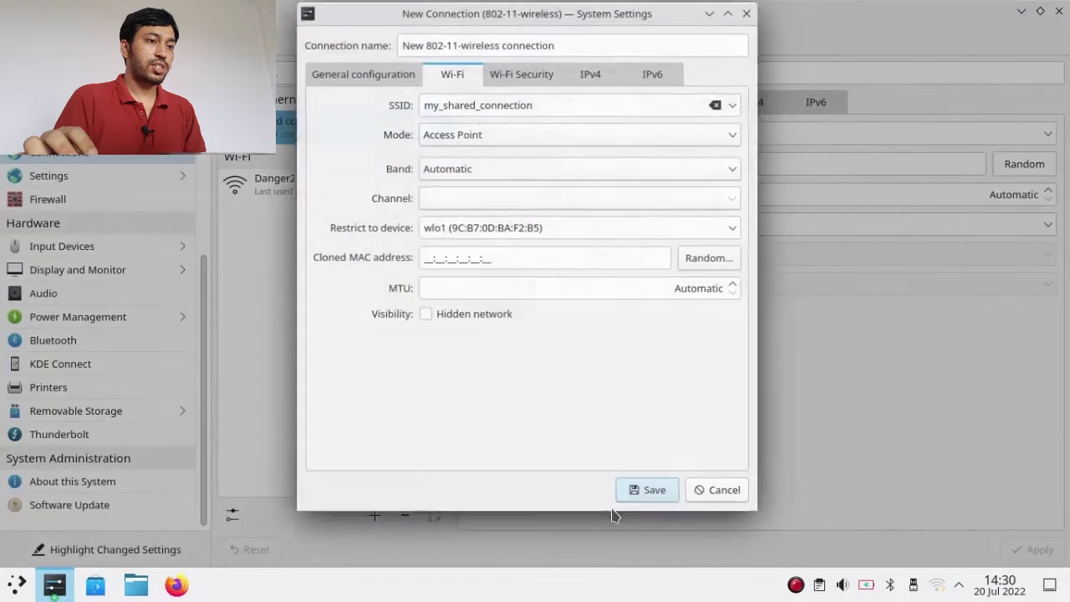
left_click(340, 79)
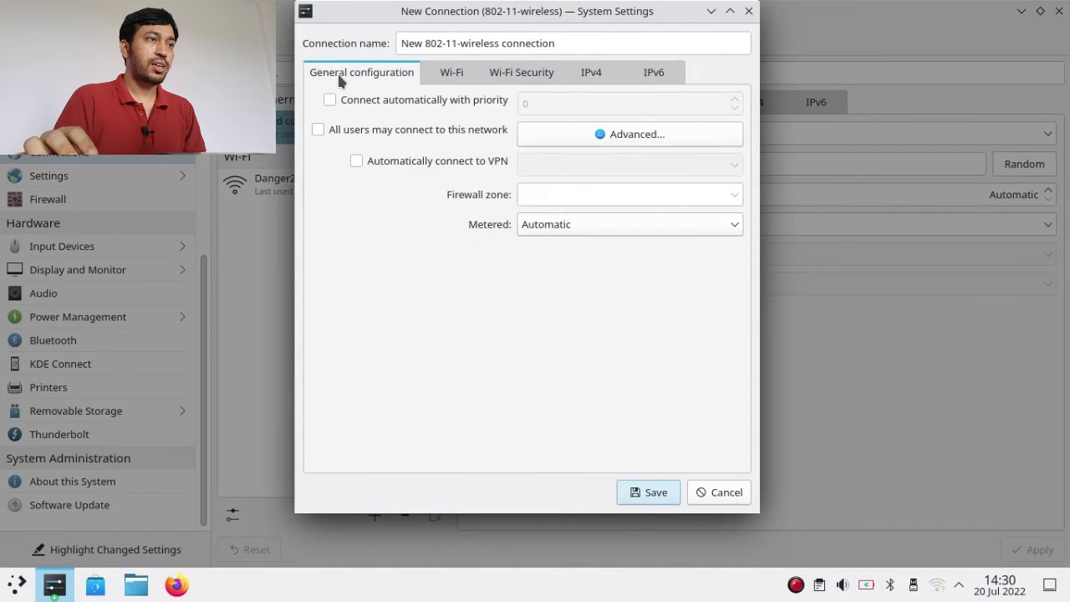
left_click(430, 71)
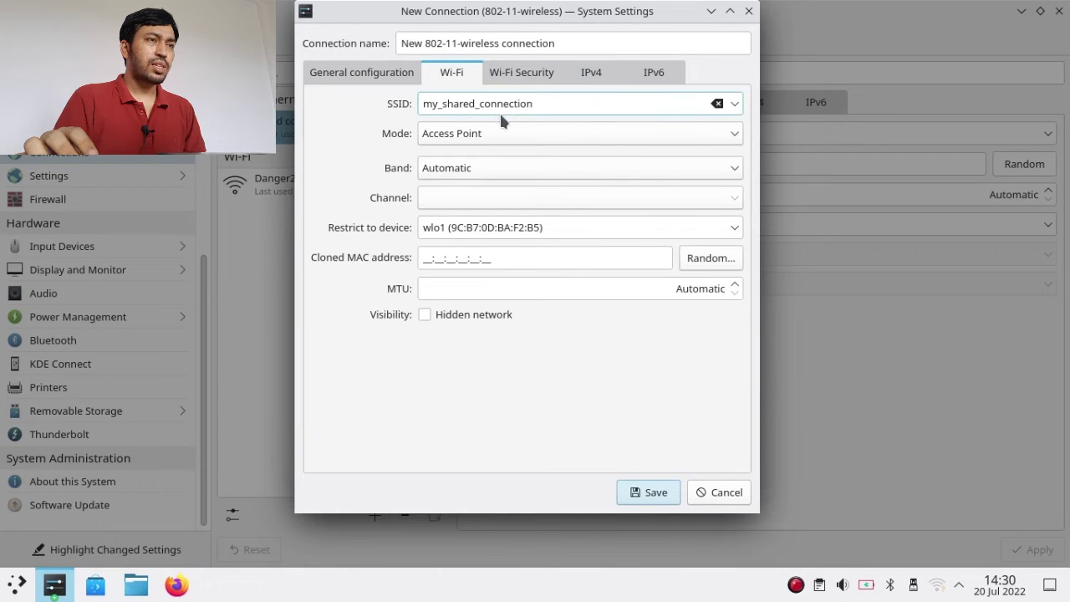
left_click(566, 102)
key("BackSpace")
key("BackSpace")
key("BackSpace")
key("BackSpace")
key("BackSpace")
key("BackSpace")
key("BackSpace")
key("BackSpace")
key("BackSpace")
key("BackSpace")
key("BackSpace")
key("BackSpace")
key("BackSpace")
key("BackSpace")
key("BackSpace")
key("BackSpace")
key("BackSpace")
key("BackSpace")
key("BackSpace")
key("BackSpace")
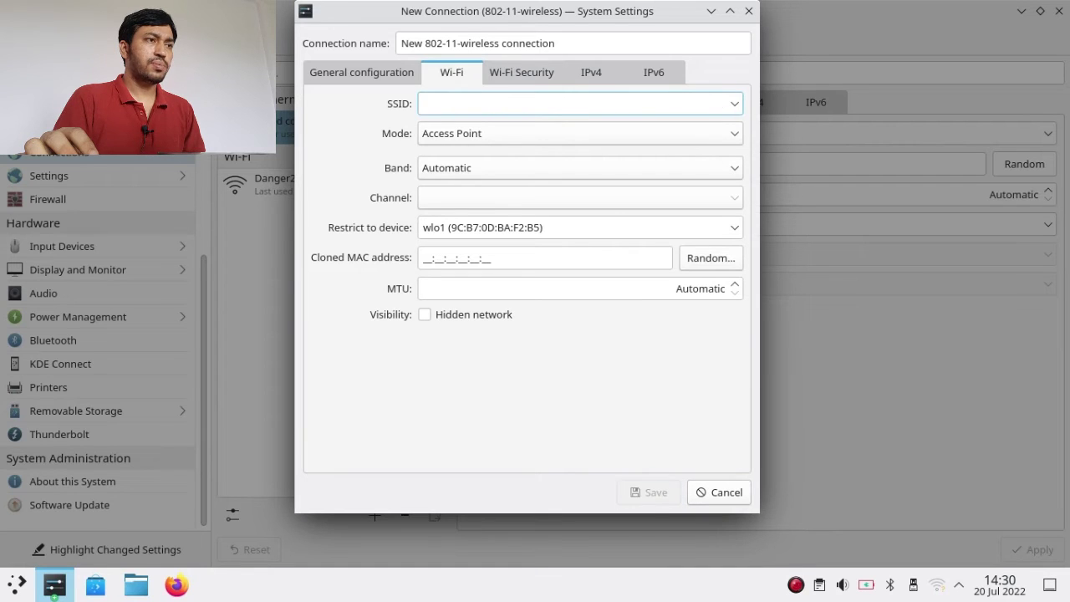
type("My hotspot")
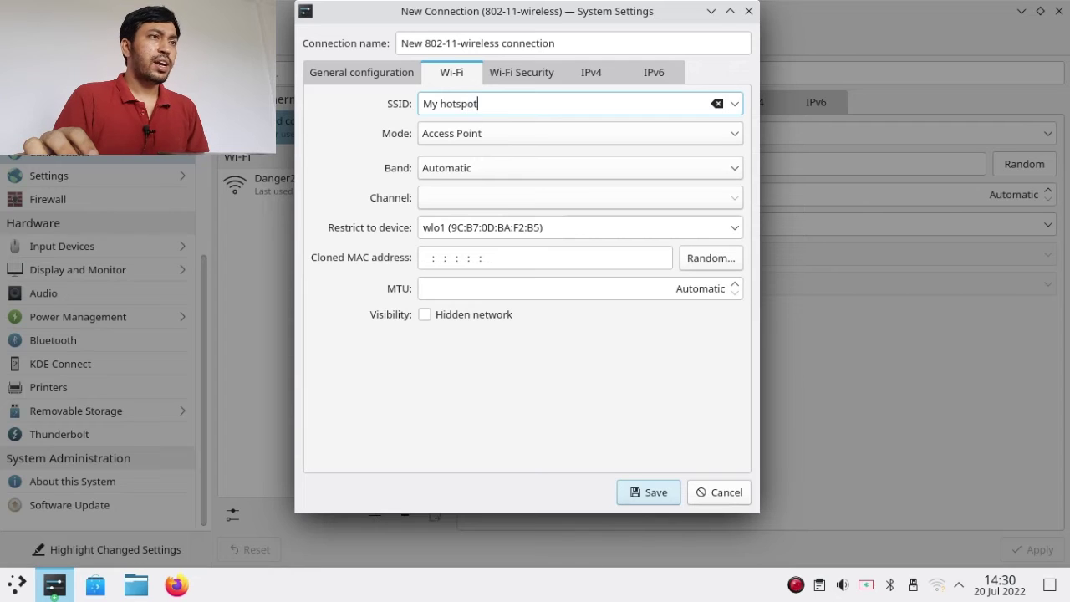
Step: Secure it with WPA/WPA2 Personal and a password stored for all users
left_click(509, 71)
left_click(481, 105)
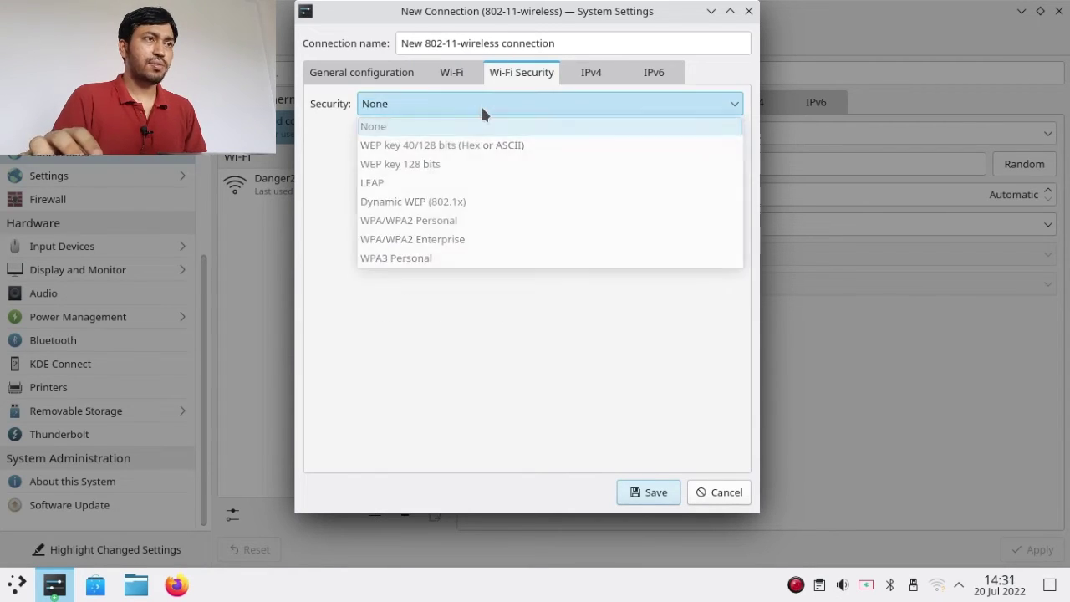
left_click(458, 222)
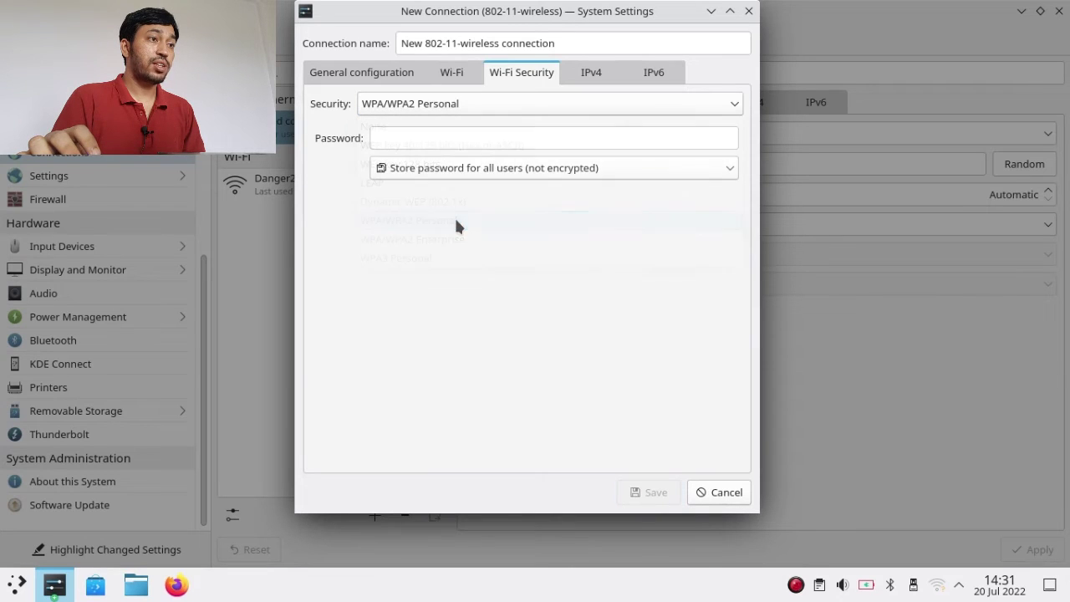
left_click(431, 137)
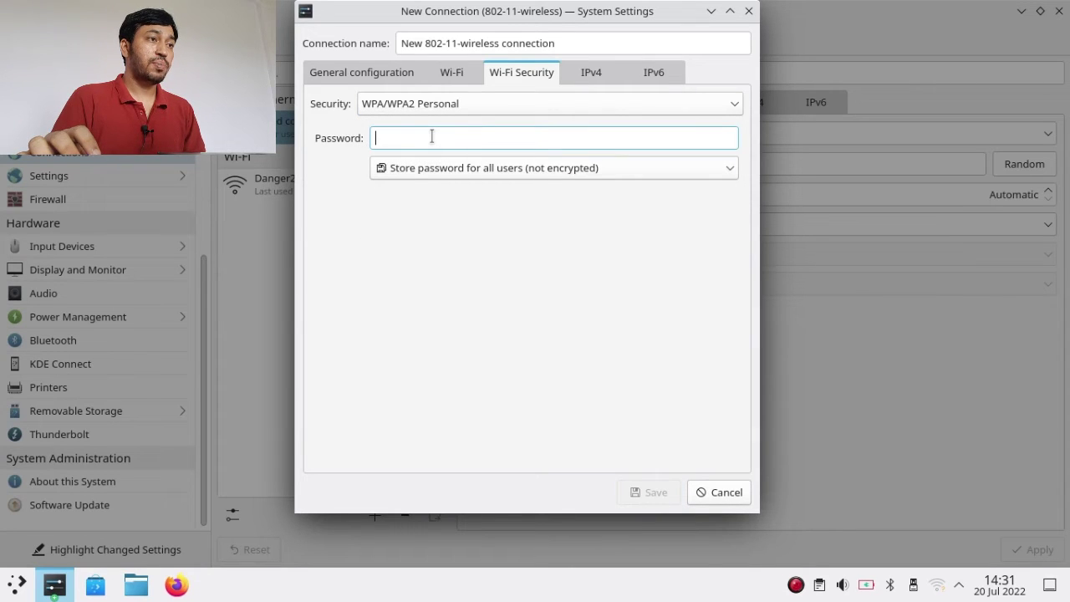
type("********")
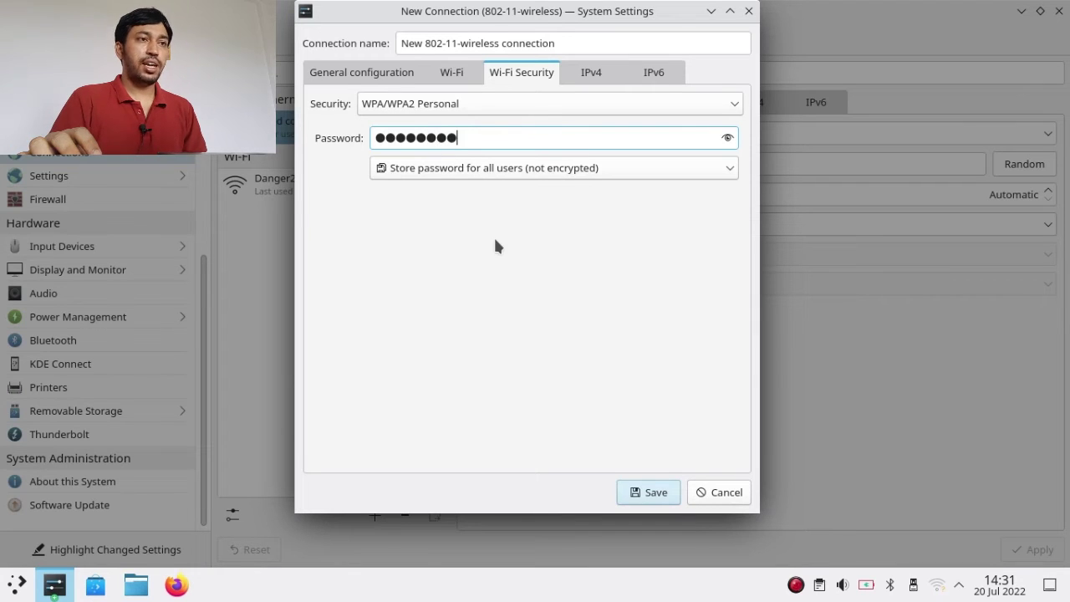
left_click(423, 172)
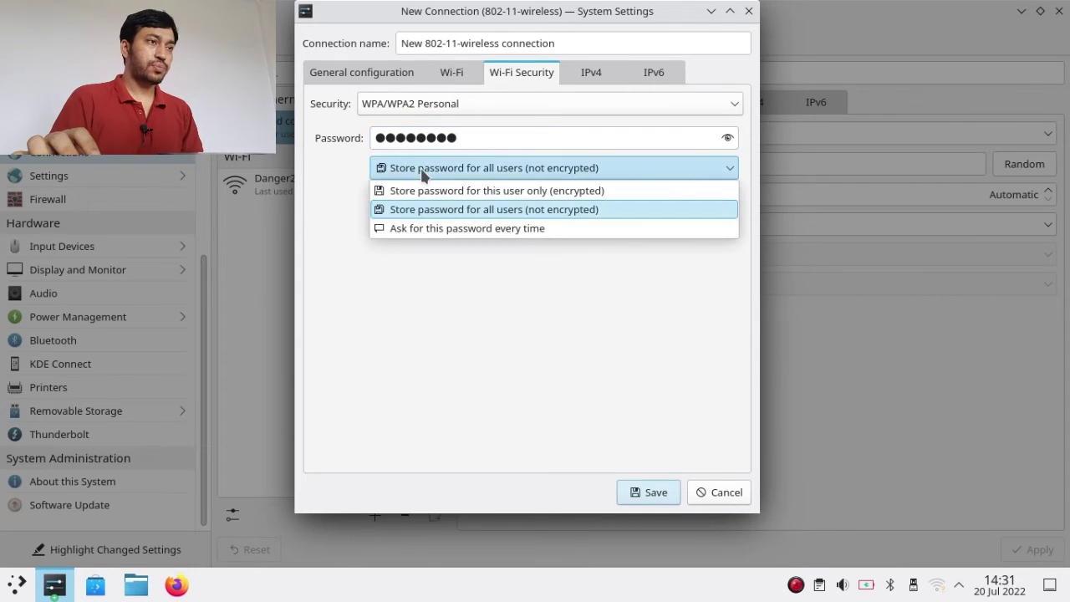
left_click(349, 265)
Step: Set IPv4 to Shared to other computers, check IPv6, and save the connection
left_click(590, 74)
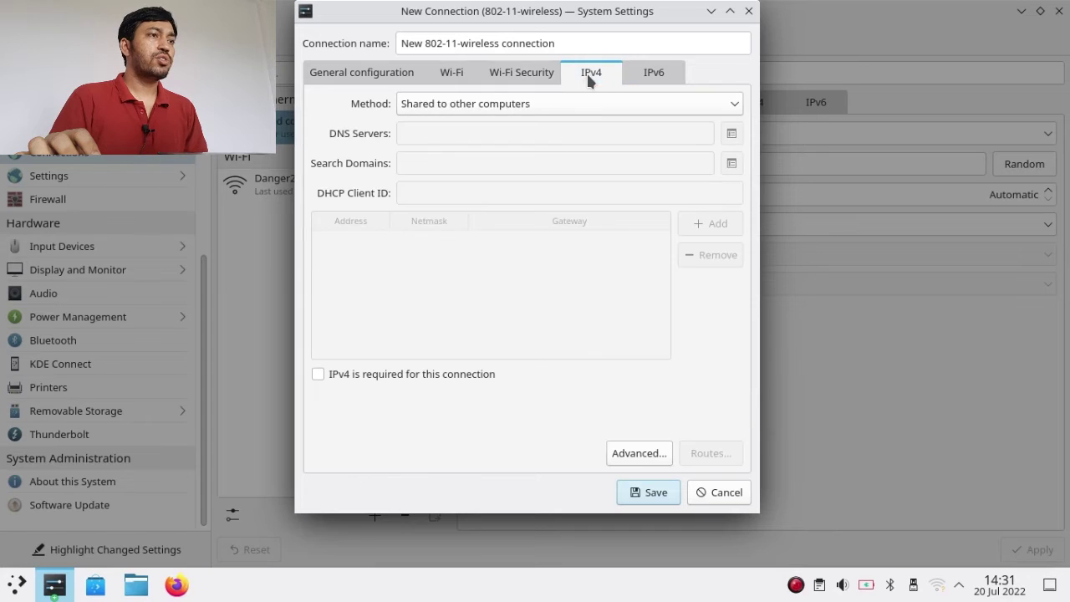
left_click(474, 105)
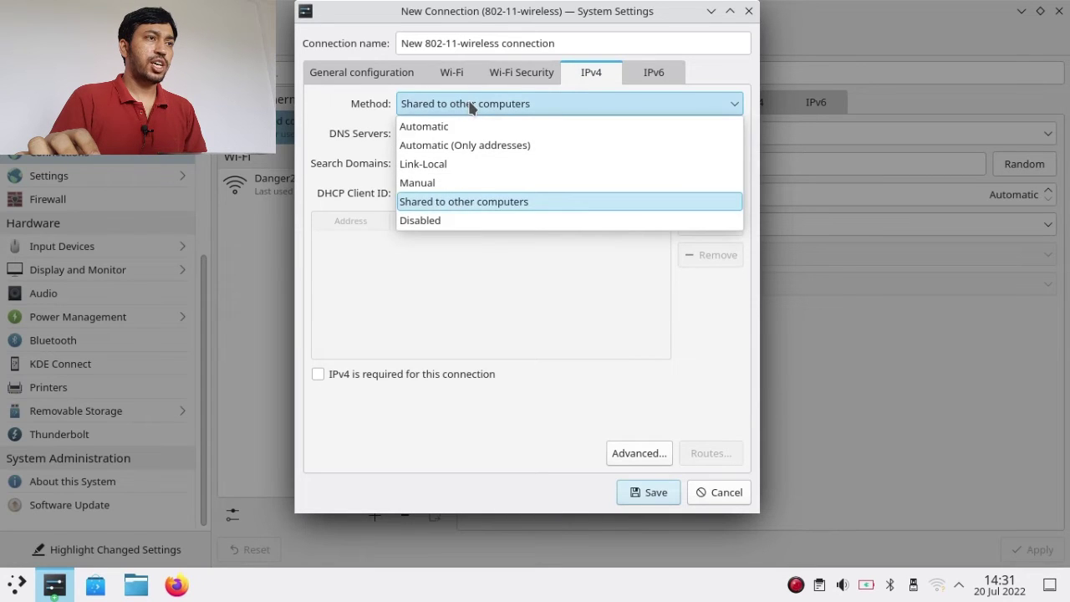
left_click(490, 204)
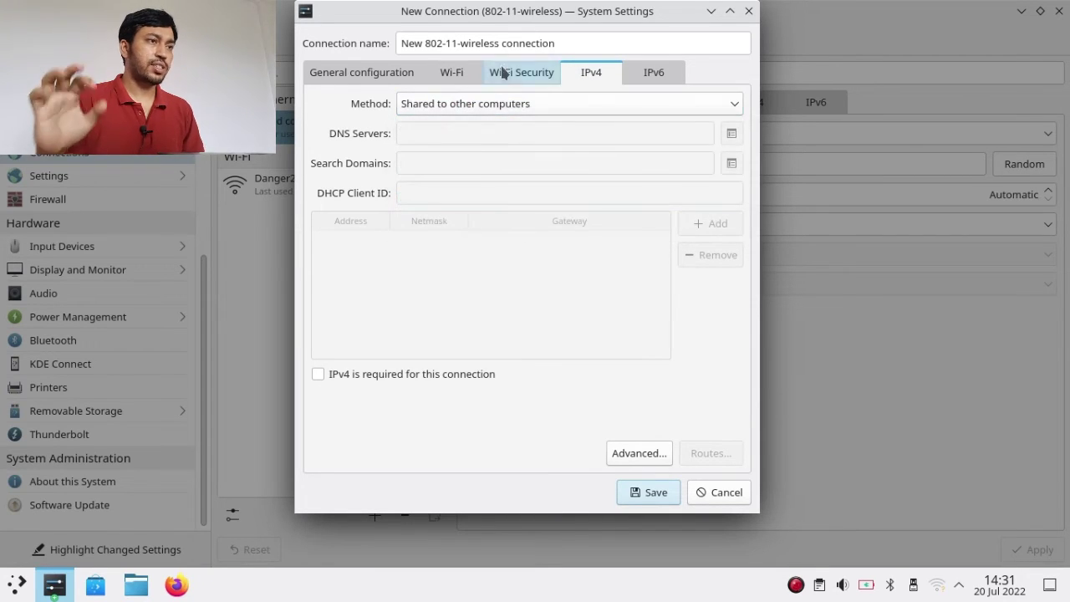
left_click(647, 74)
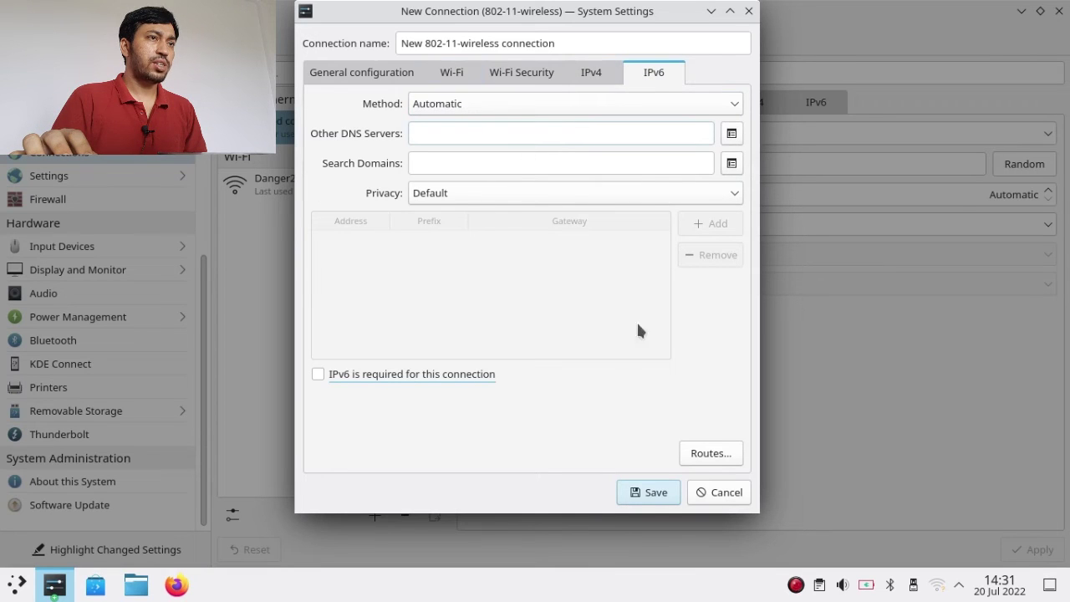
left_click(659, 495)
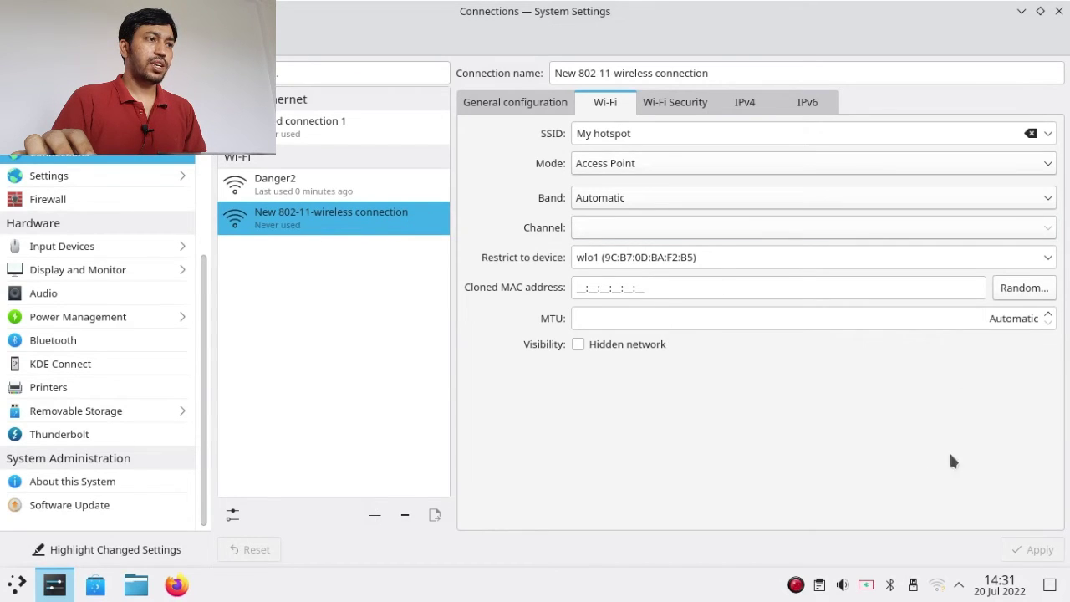
Step: Review the My hotspot General configuration, Wi-Fi and Wi-Fi Security tabs, then close System Settings
left_click(936, 585)
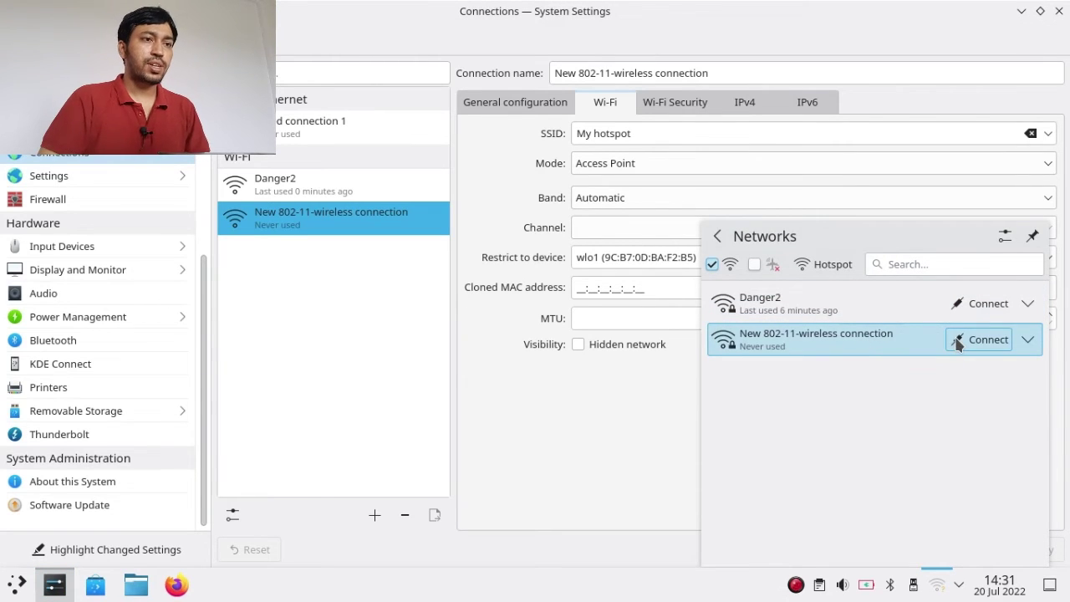
left_click(515, 167)
left_click(514, 102)
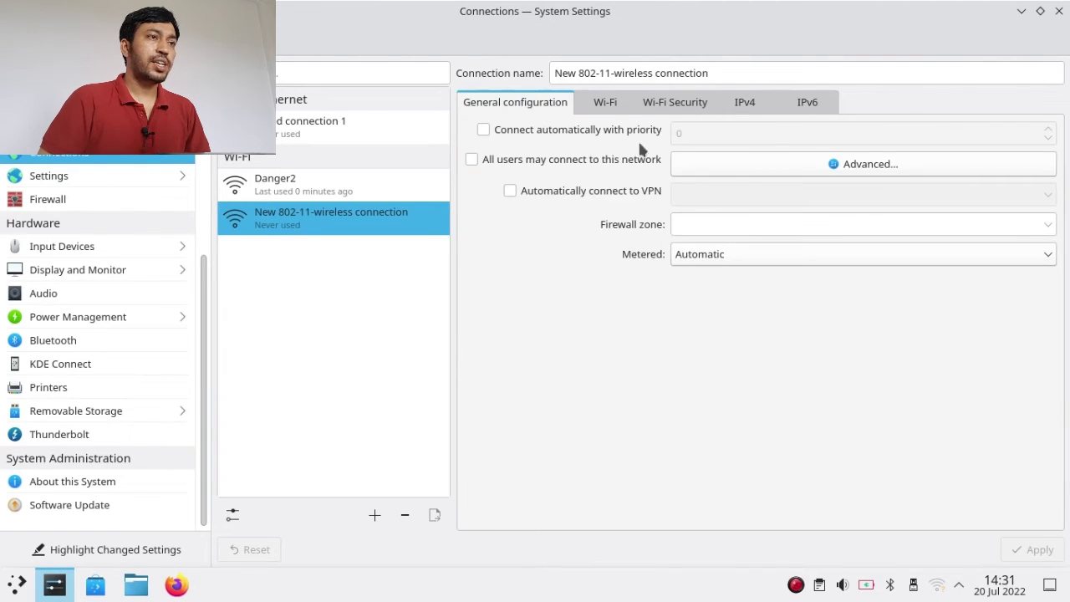
left_click(607, 108)
left_click(684, 107)
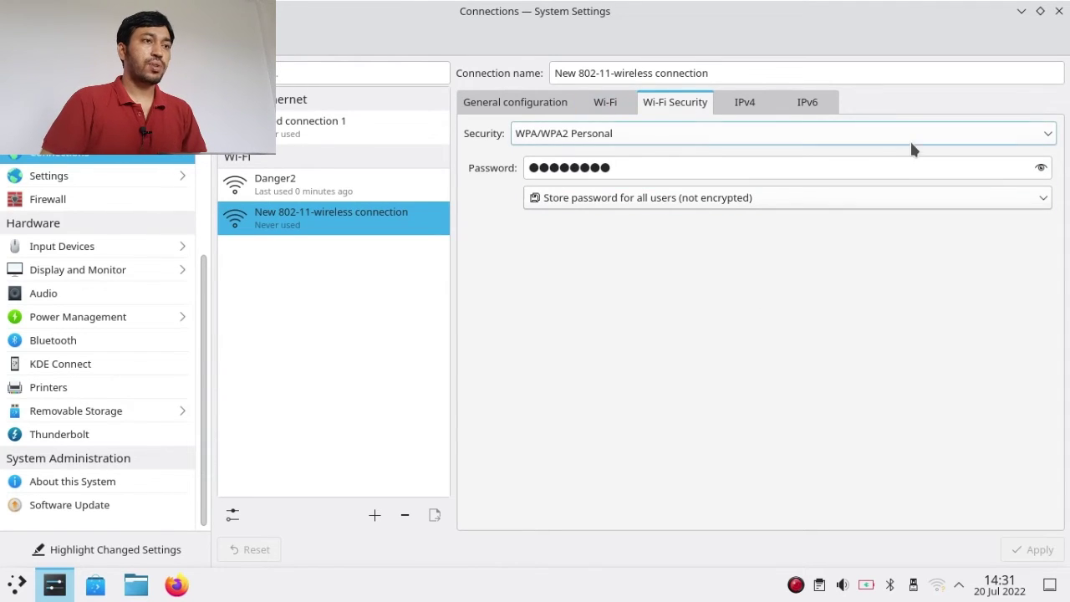
left_click(598, 110)
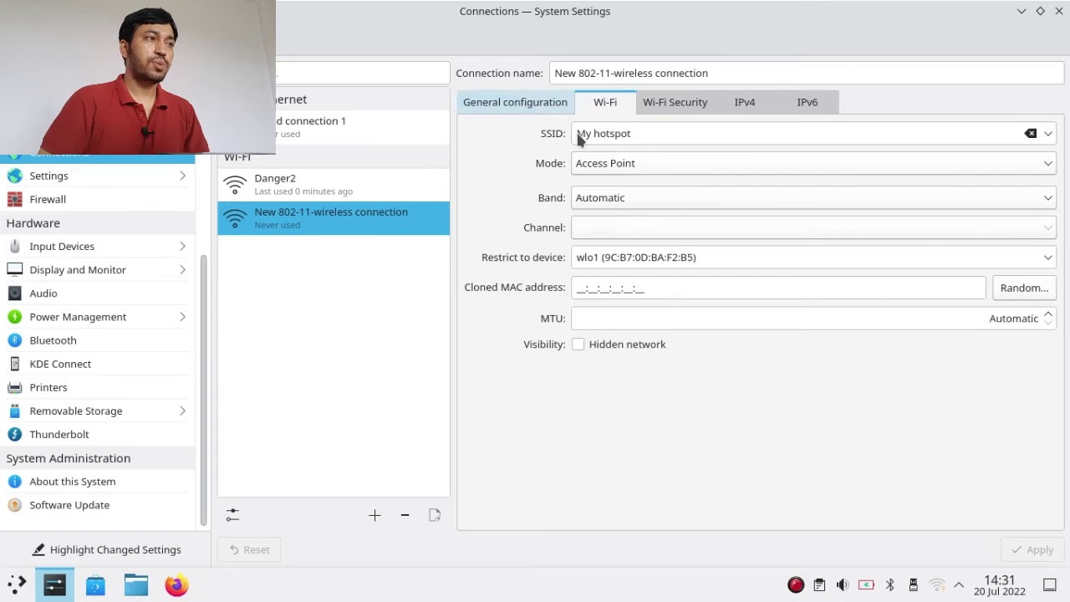
left_click(539, 107)
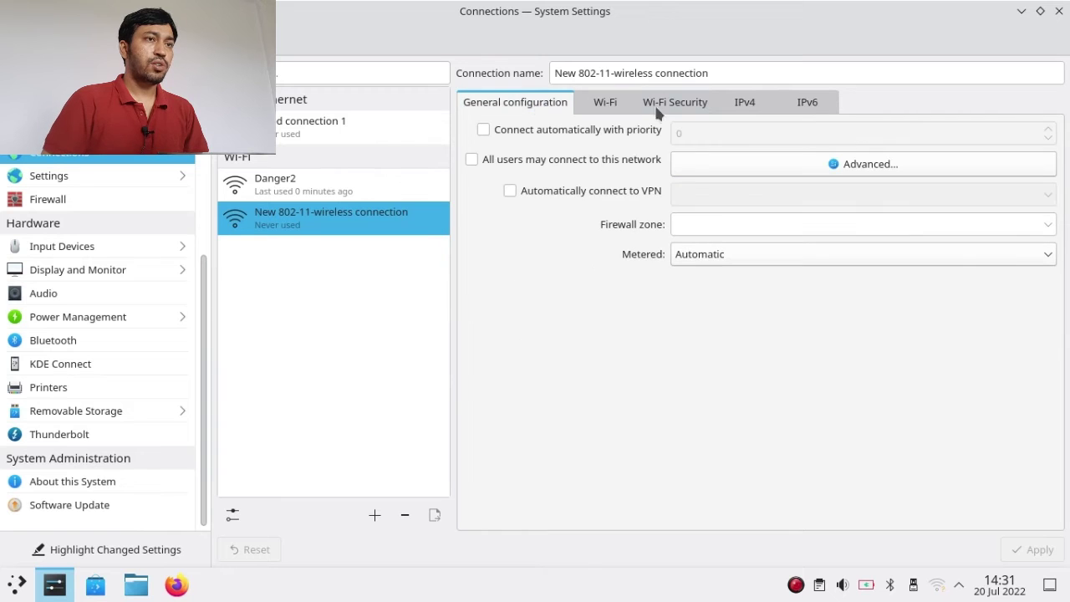
left_click(1059, 12)
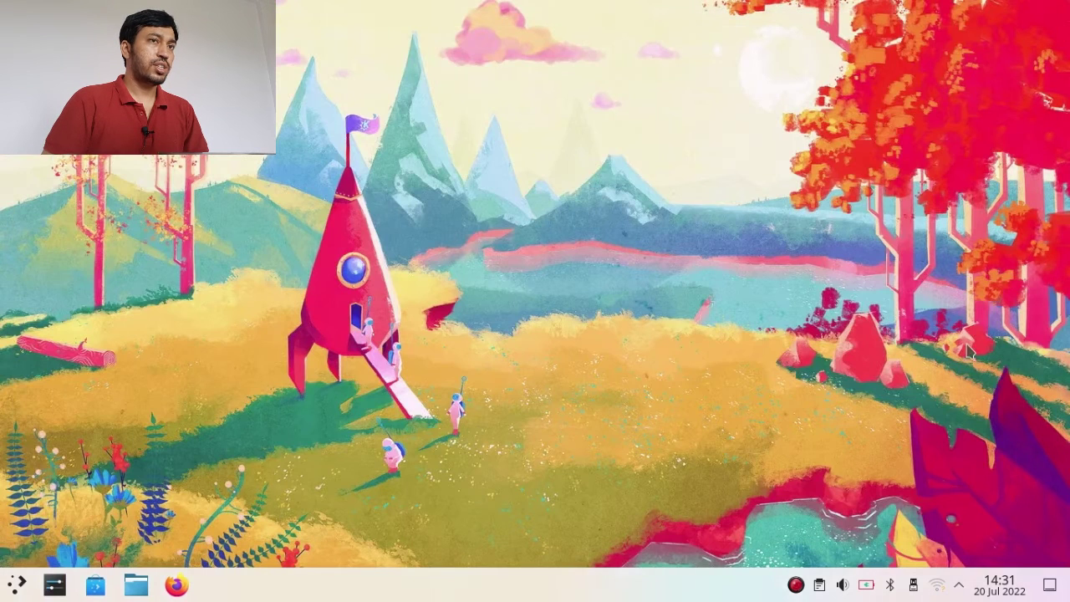
Step: Connect, then disconnect the New 802-11-wireless hotspot, and reopen the connection settings
left_click(938, 586)
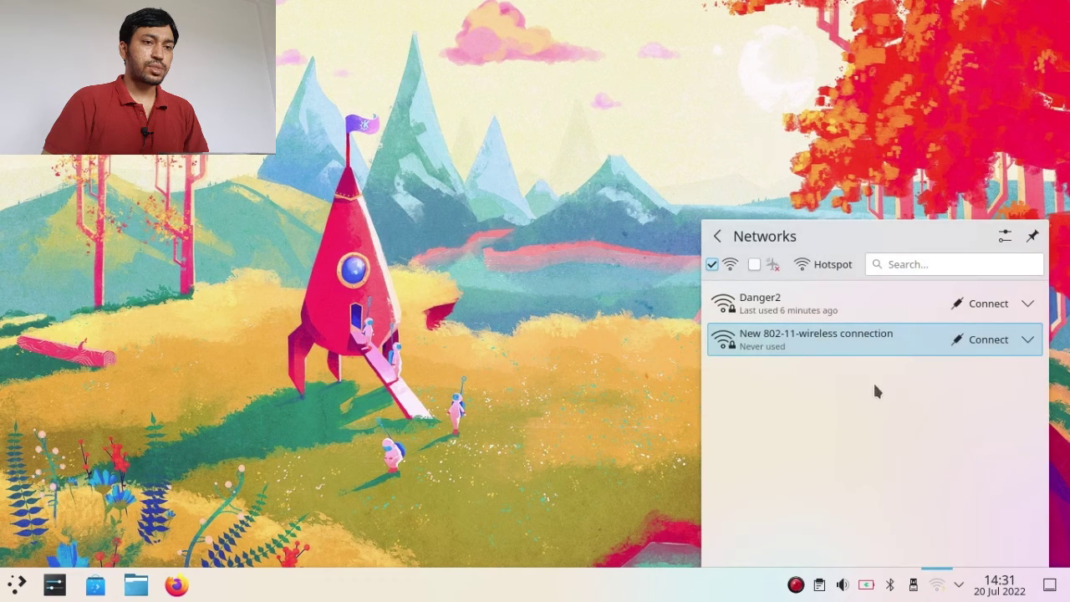
left_click(982, 341)
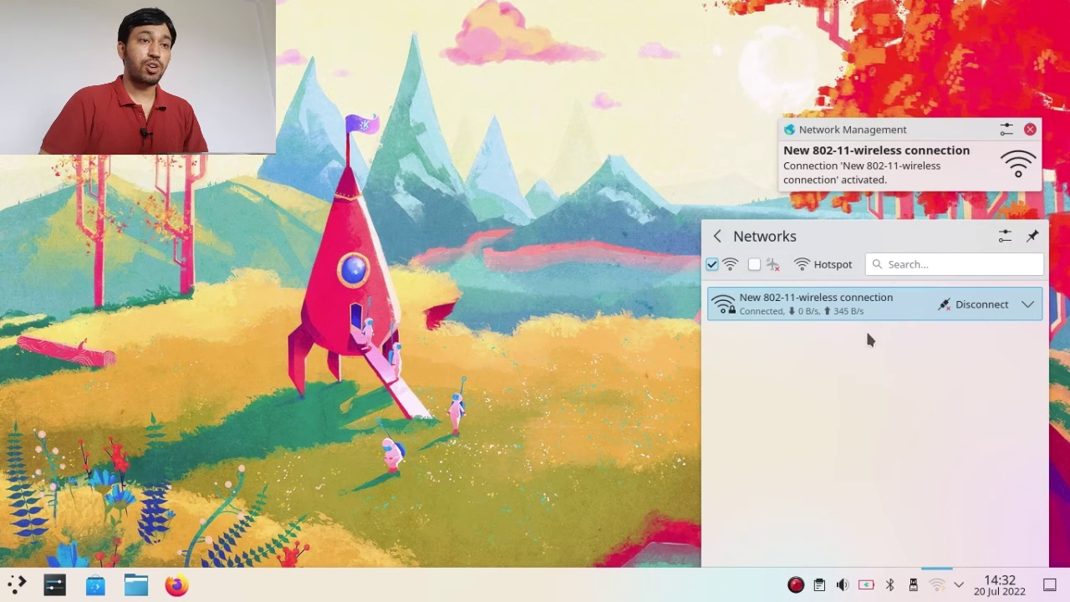
left_click(983, 305)
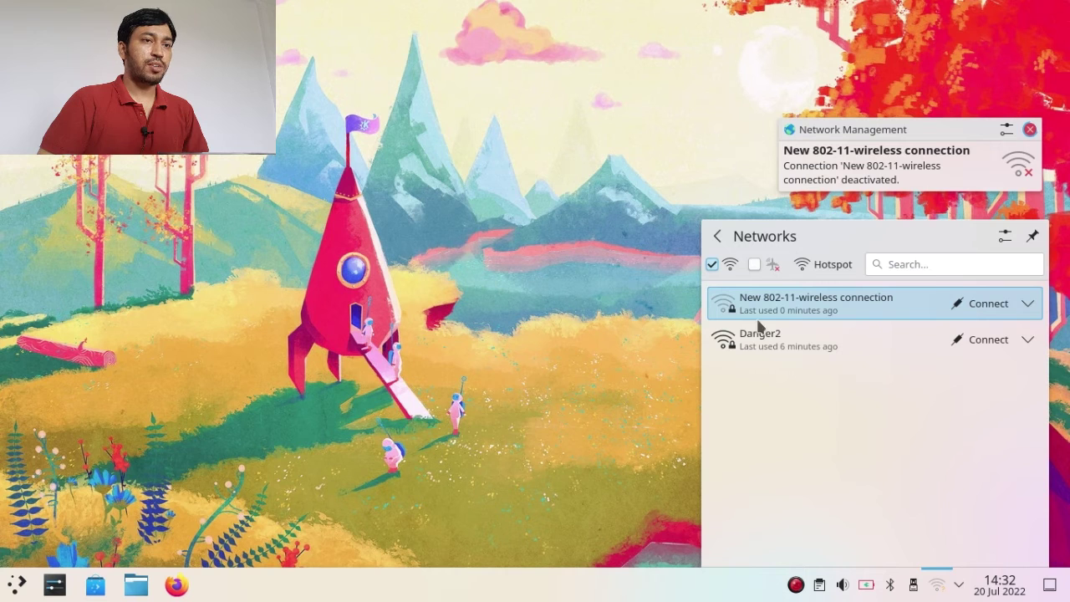
left_click(1006, 236)
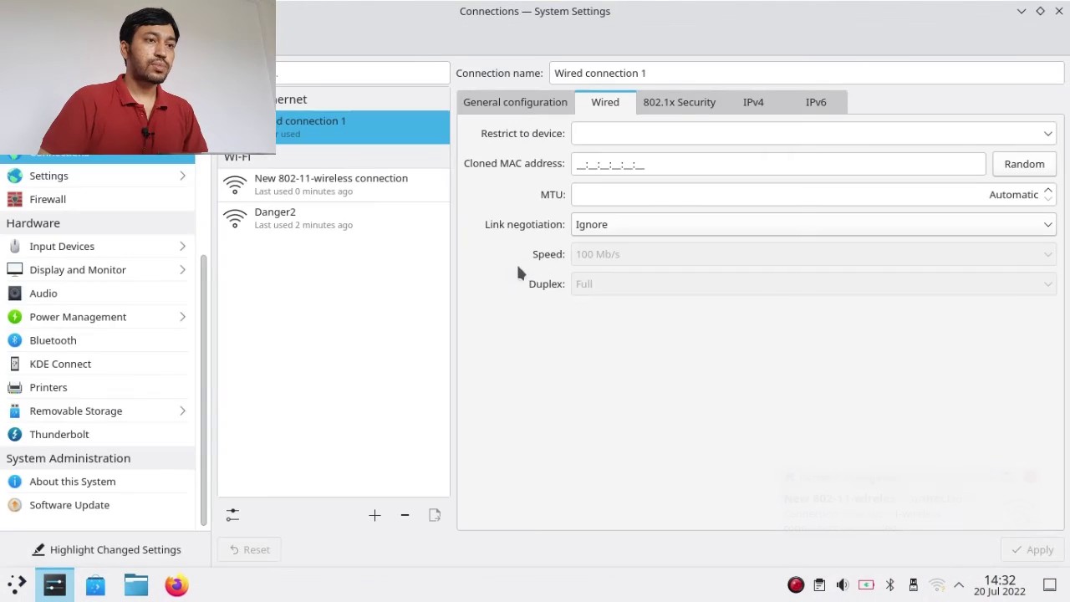
Step: Remove the New 802-11-wireless connection and confirm only Danger2 remains in the Wi-Fi list
left_click(340, 188)
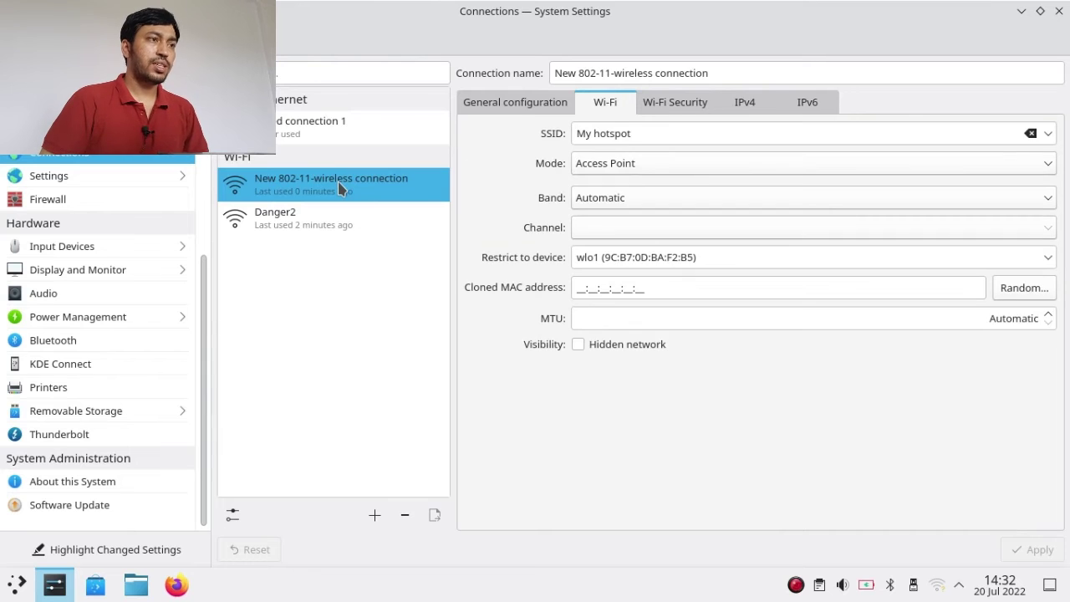
left_click(402, 515)
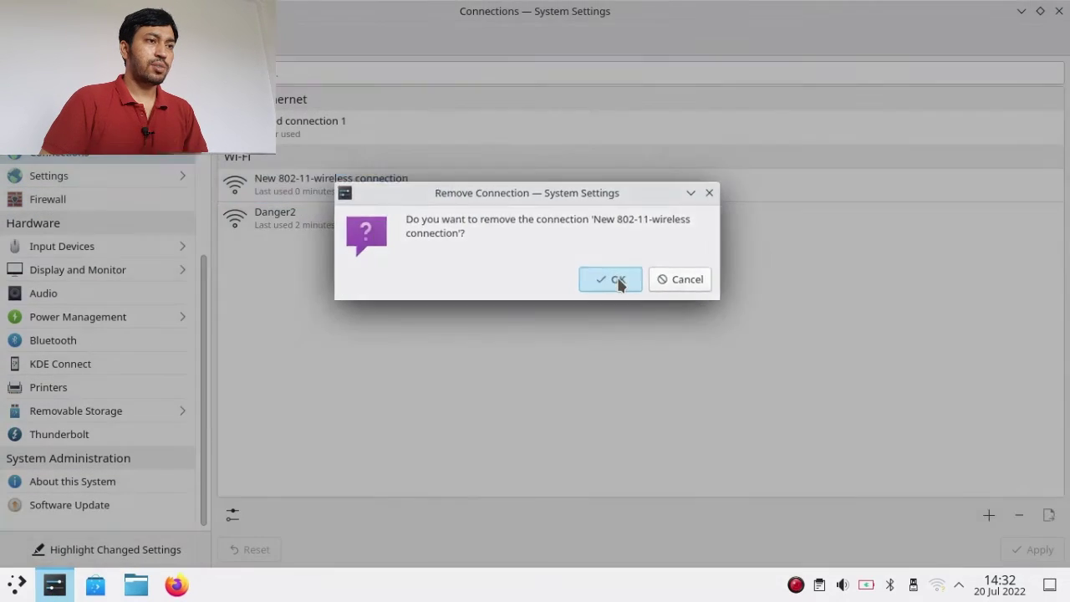
left_click(618, 281)
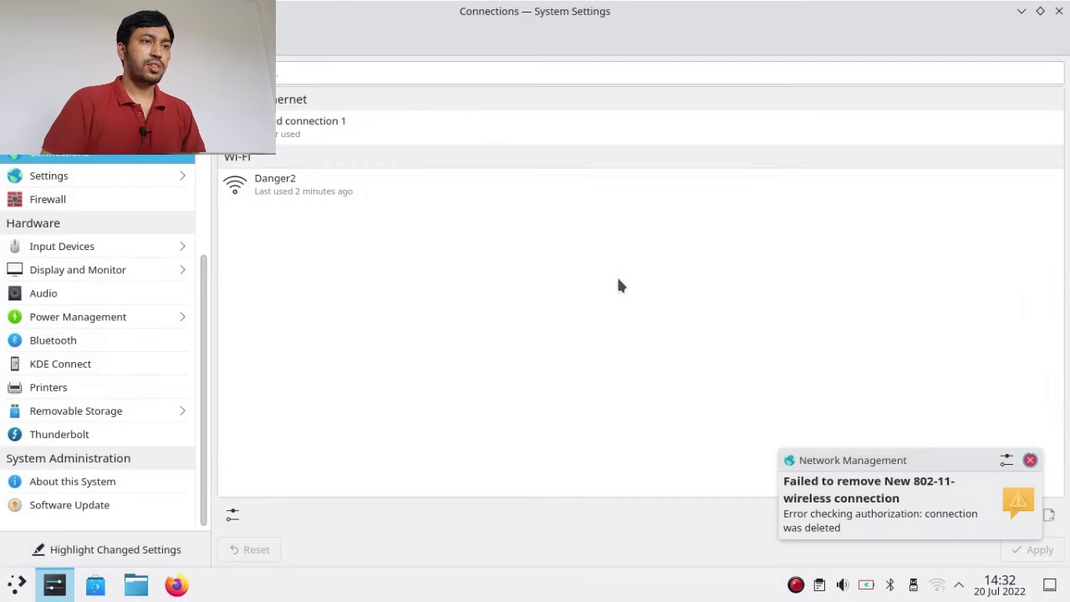
left_click(1059, 11)
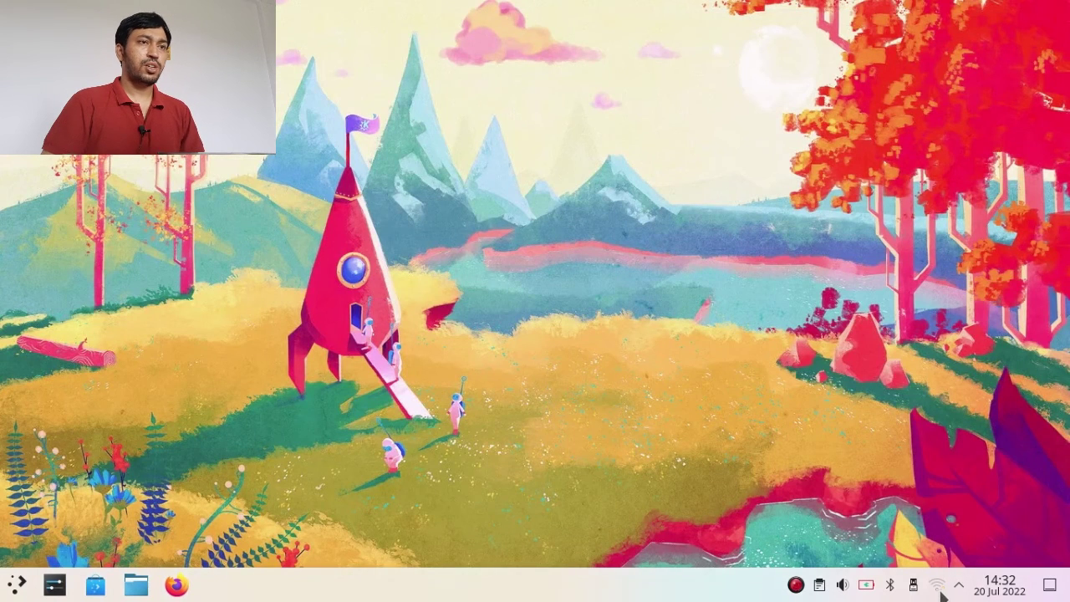
left_click(934, 589)
left_click(544, 184)
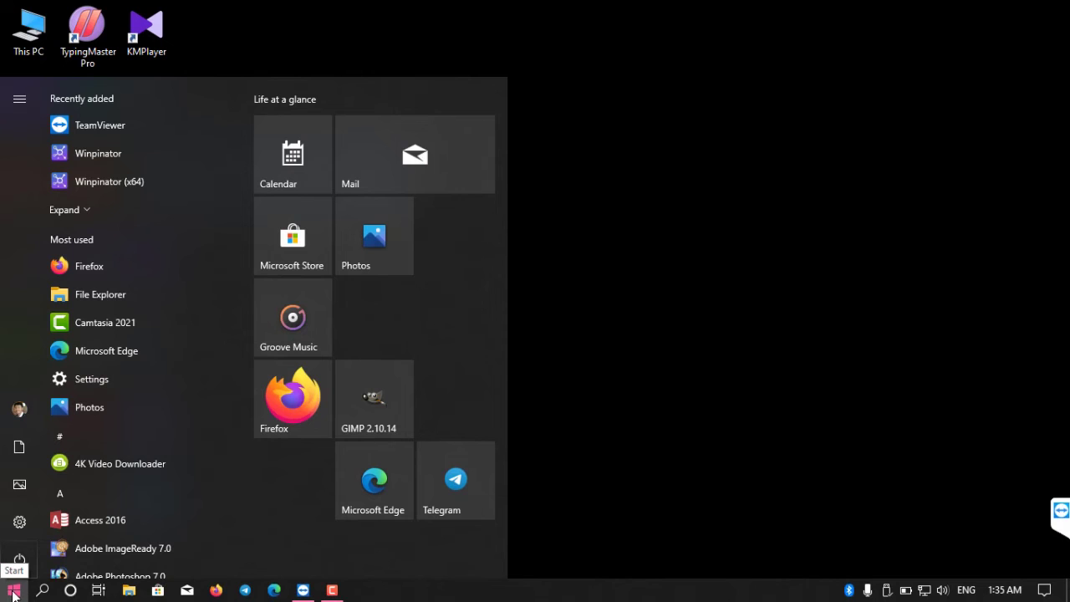
Step: In Windows 10, try the Mobile hotspot tile, then open Network & Internet settings from the flyout
left_click(12, 593)
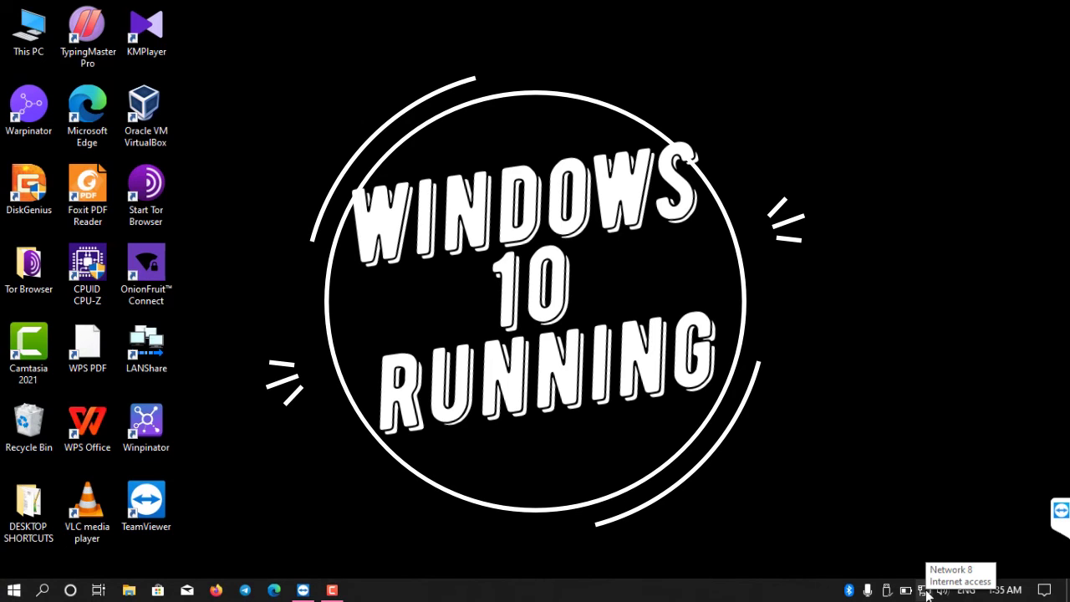
left_click(925, 591)
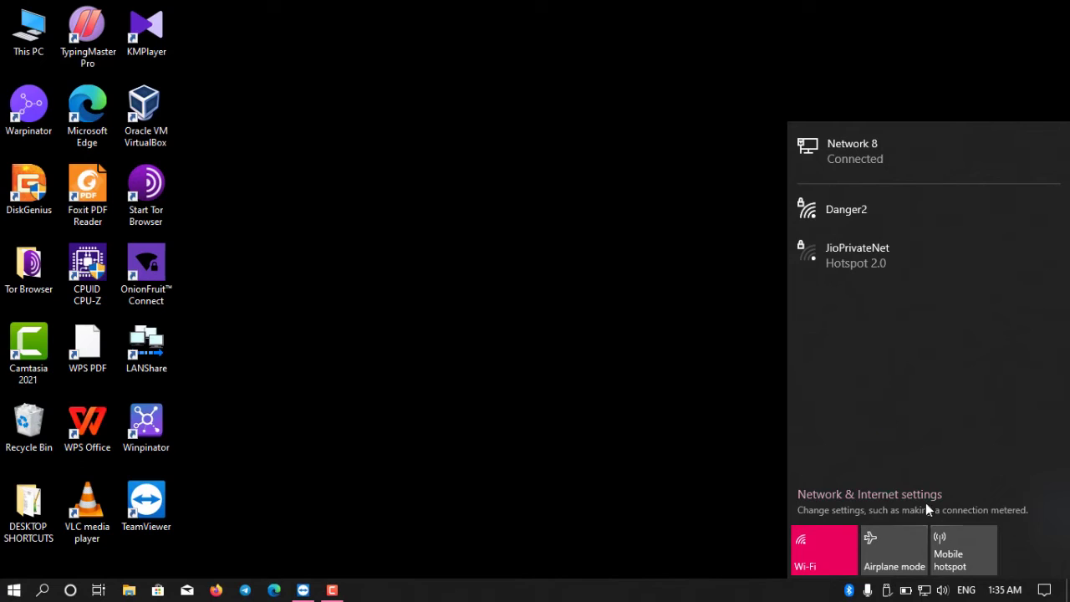
left_click(969, 557)
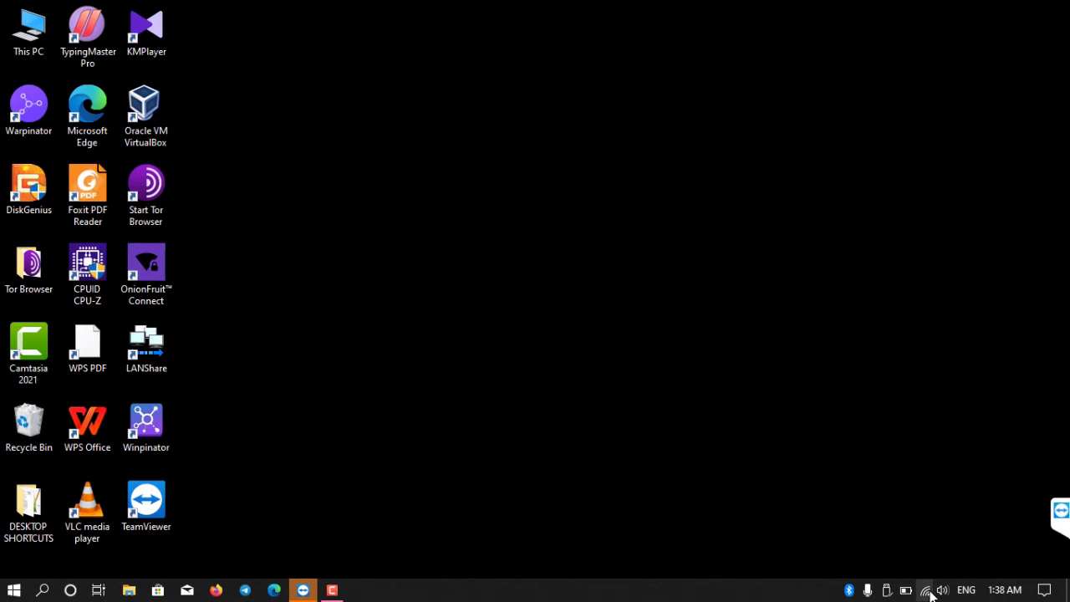
left_click(925, 590)
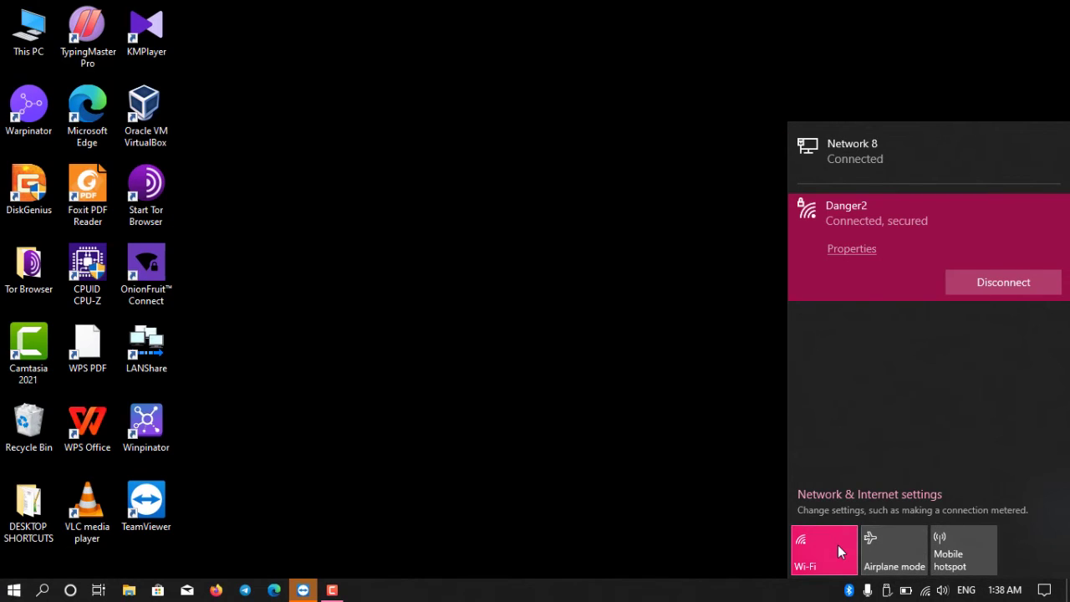
left_click(884, 495)
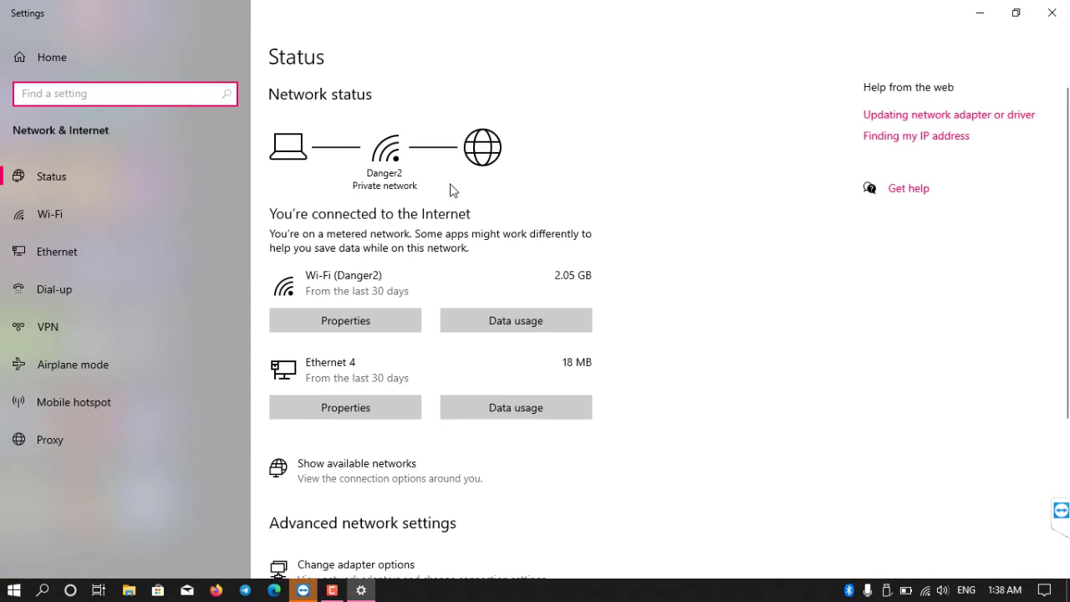
Step: Go to the Mobile hotspot page, which shares Network 8 over Wi-Fi with sharing off
scroll(548, 251, "down", 3)
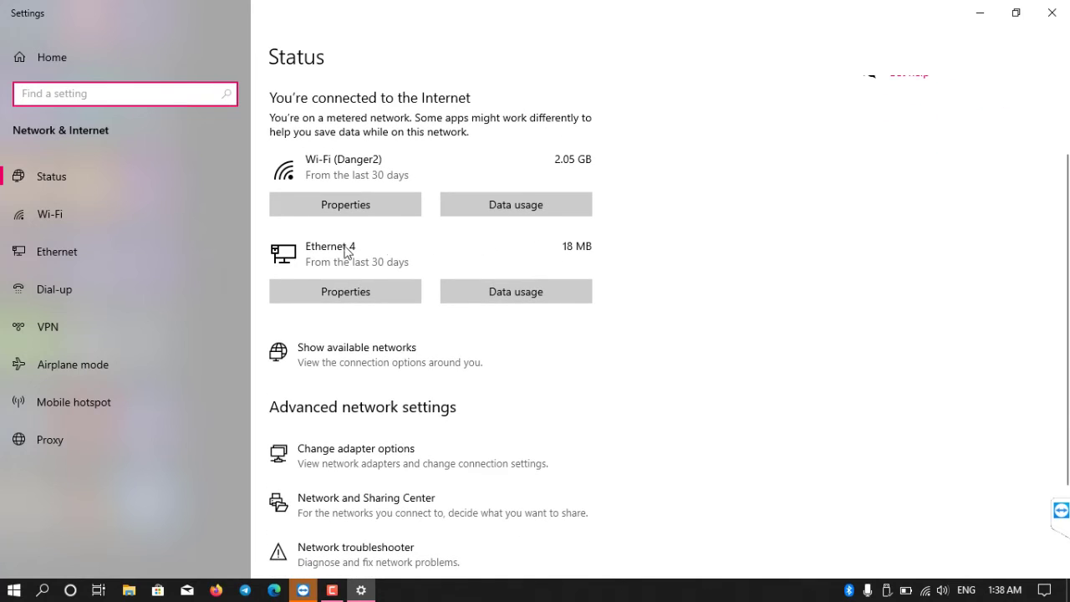
left_click(115, 405)
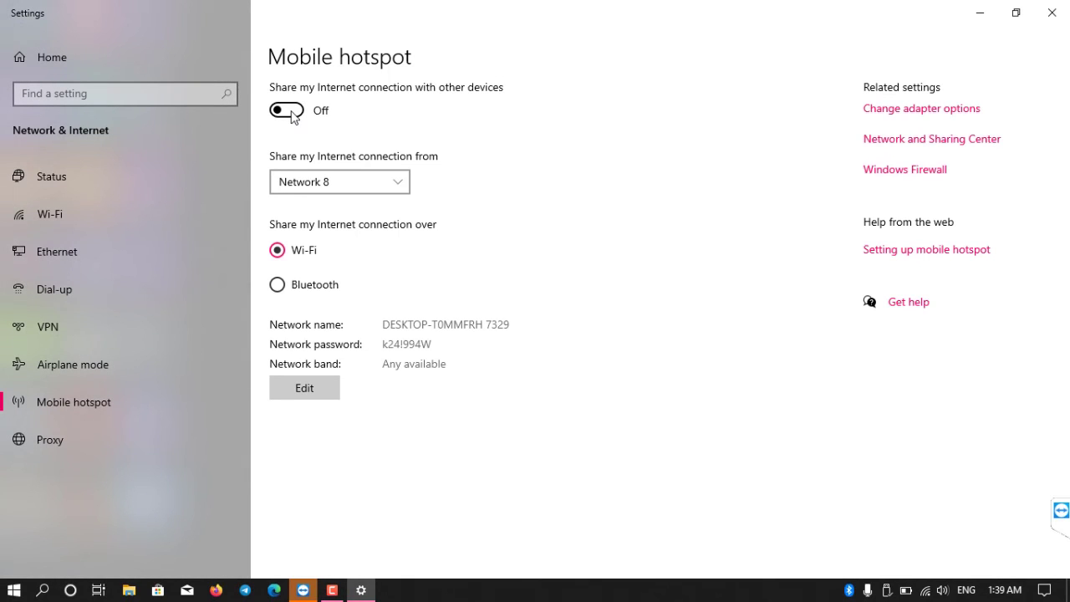
left_click(293, 116)
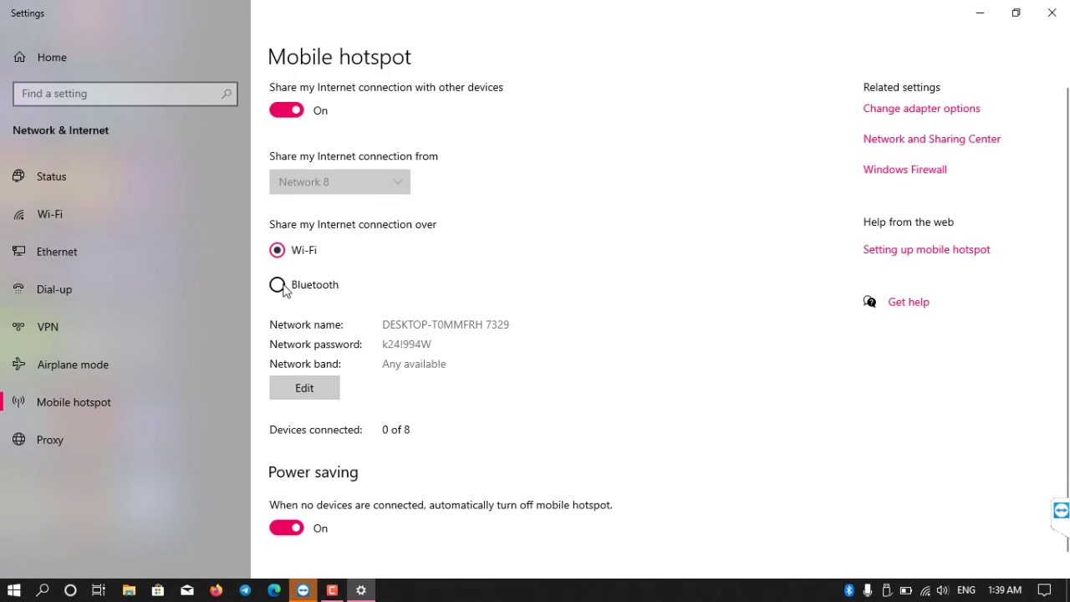
scroll(492, 276, "down", 1)
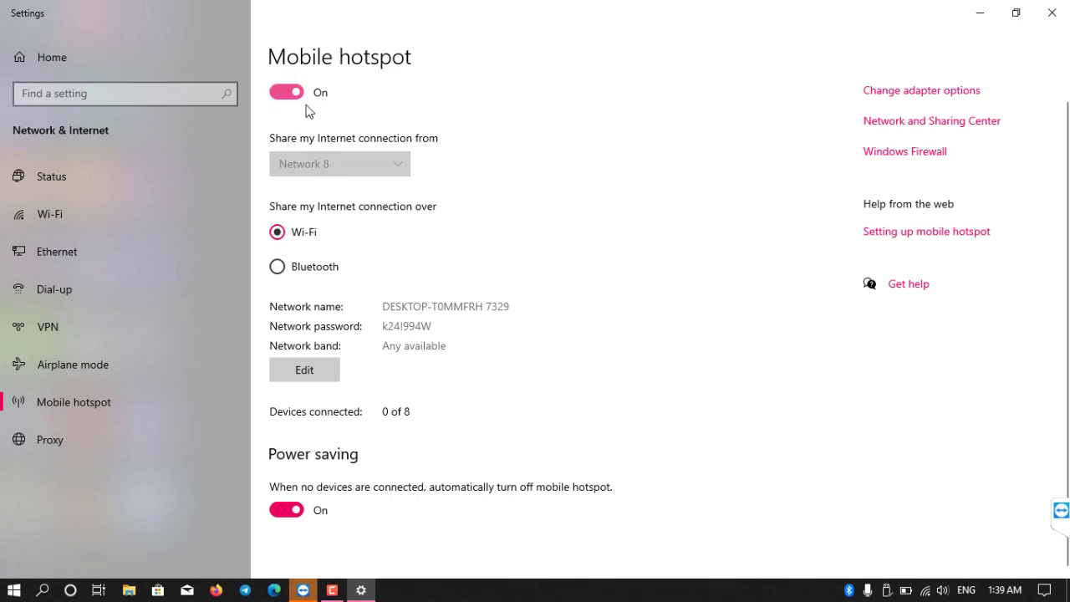
left_click(288, 93)
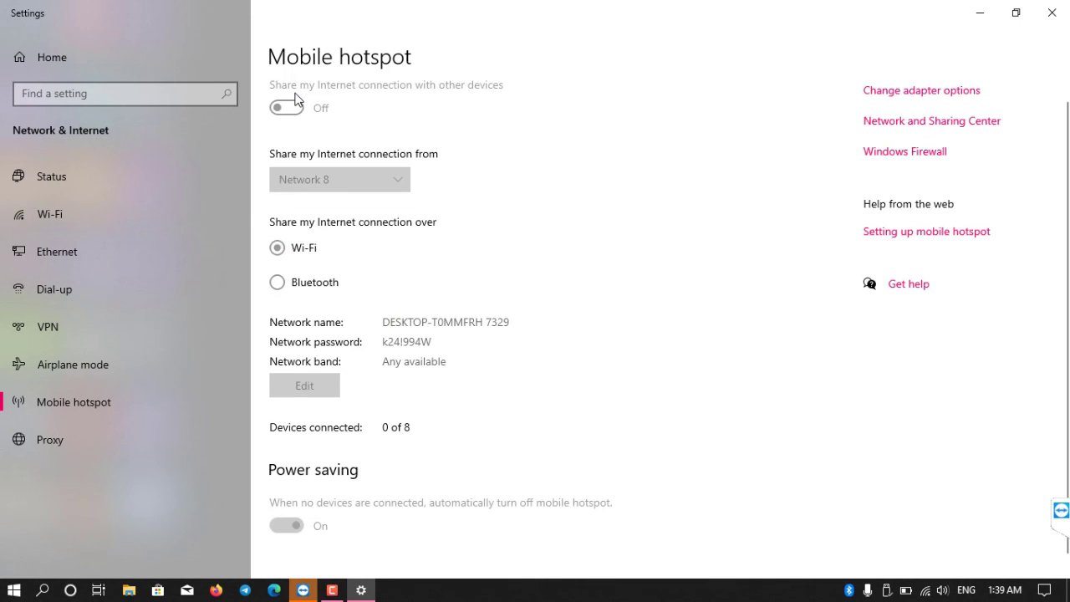